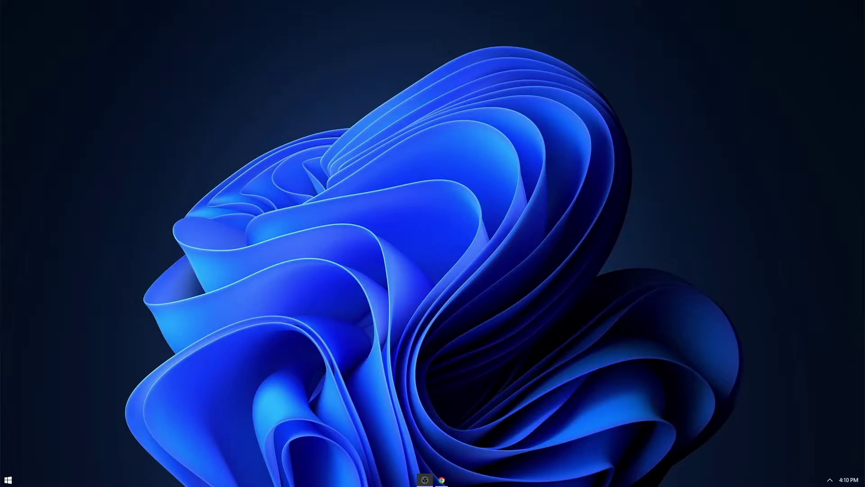
Open Chrome, go to kulaworkshop.net and show its list of modding tools.
click(442, 480)
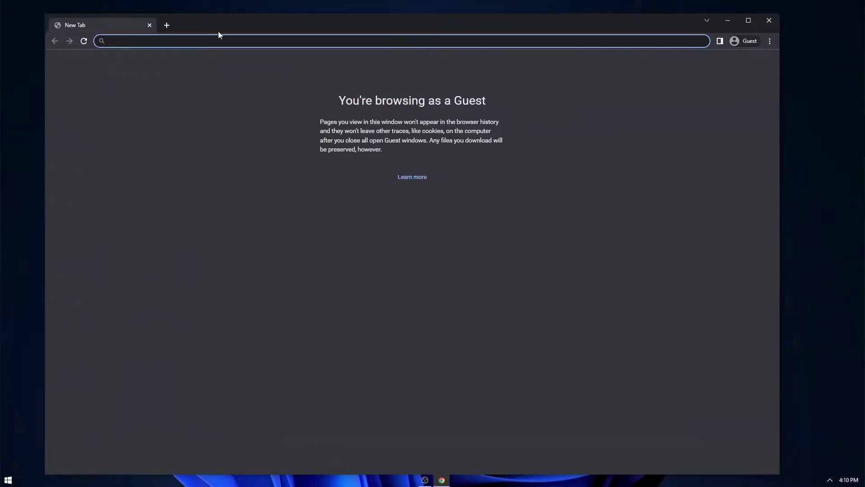
text(kula)
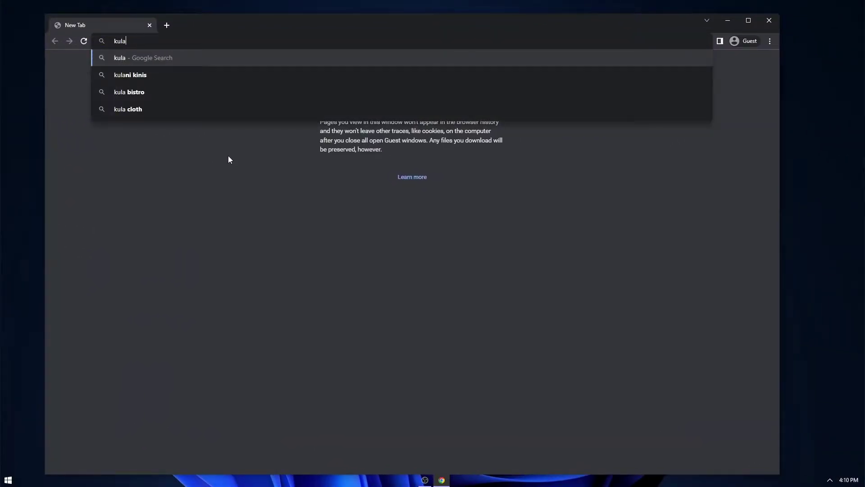
text(workshop.net)
key(Return)
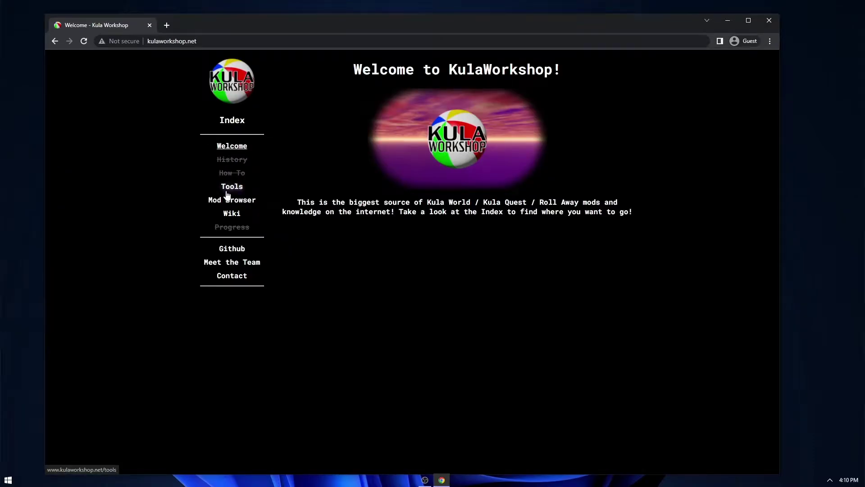
click(228, 190)
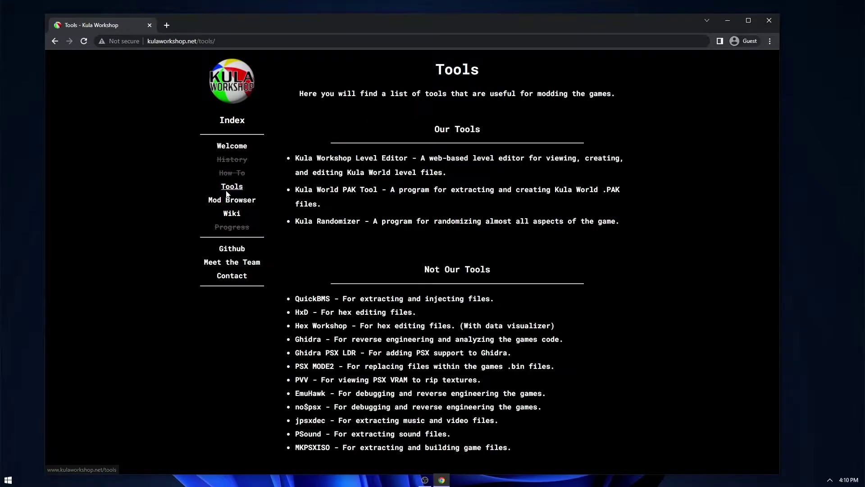
Download mkpsxiso-2.01-win64.zip from the latest v2.01 release on the MKPSXISO GitHub page.
click(315, 447)
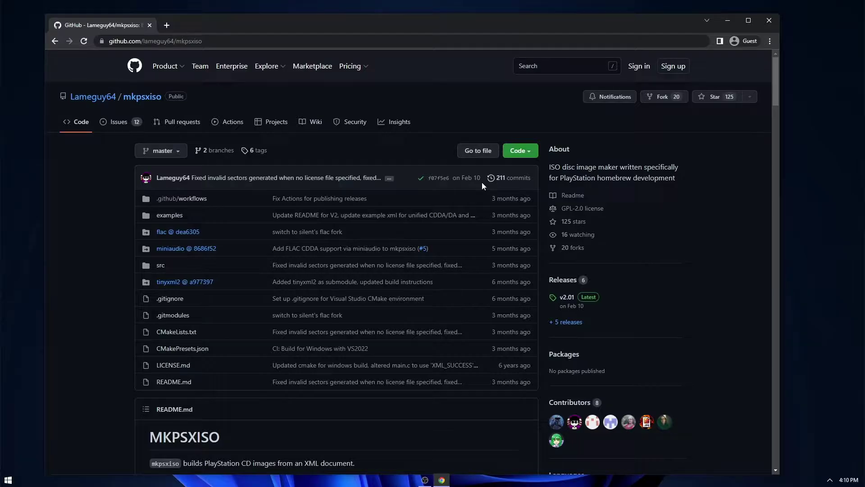
click(568, 299)
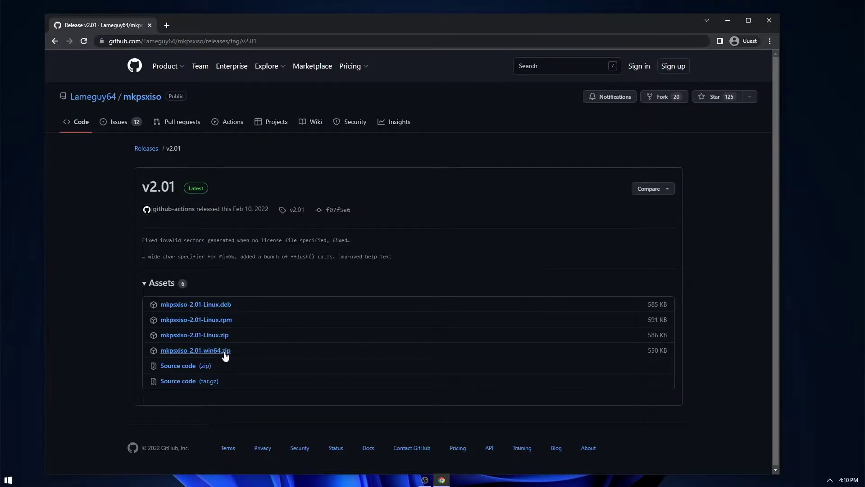
click(210, 353)
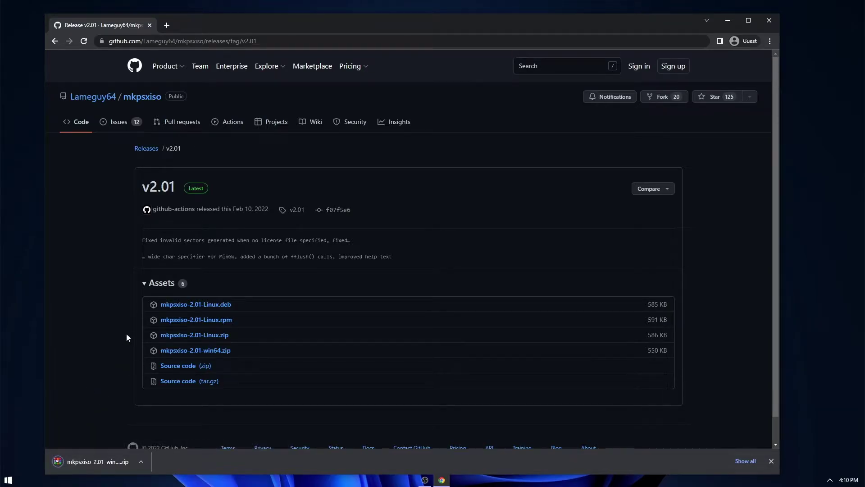
Extract mkpsxiso-2.01-win64.zip in the Downloads folder and delete the zip archive.
key(super+e)
click(483, 232)
double_click(483, 231)
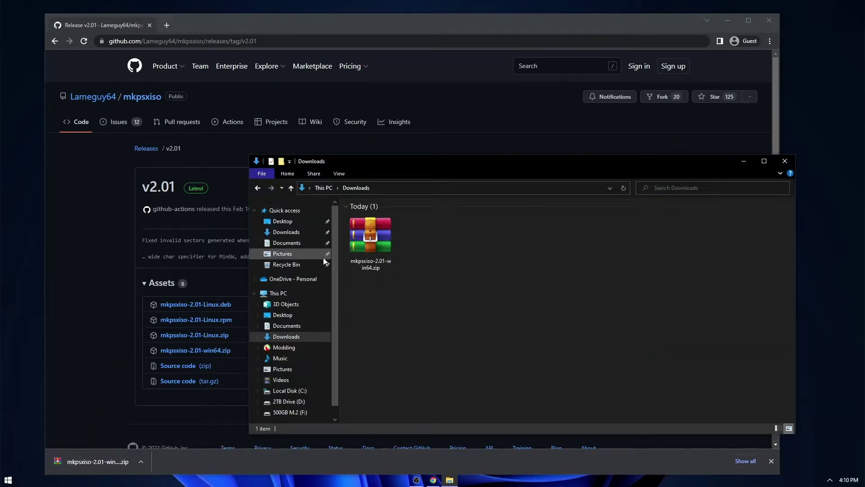
right_click(373, 251)
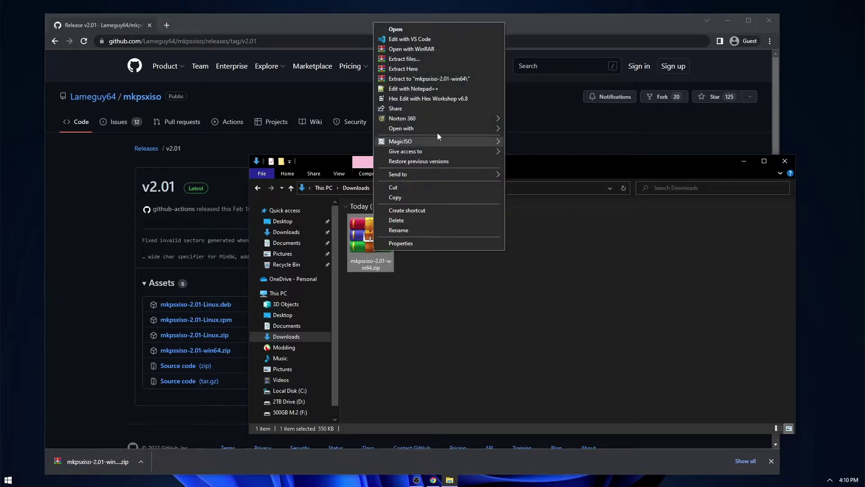
click(421, 71)
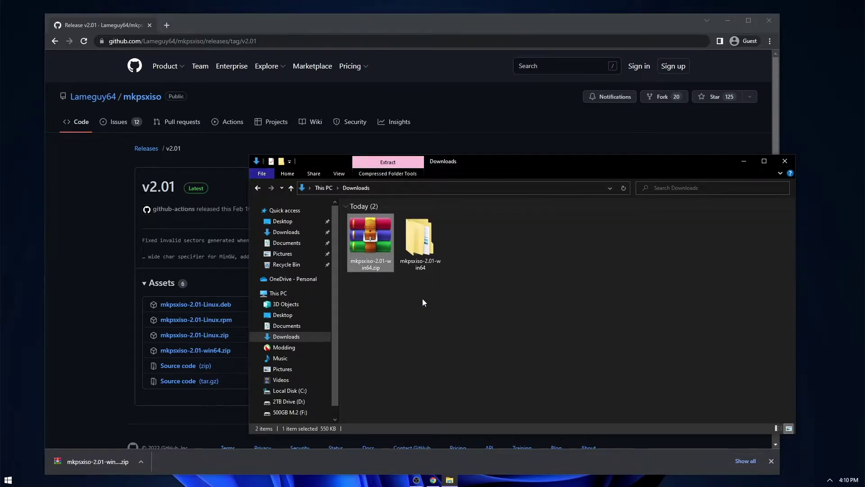
key(Delete)
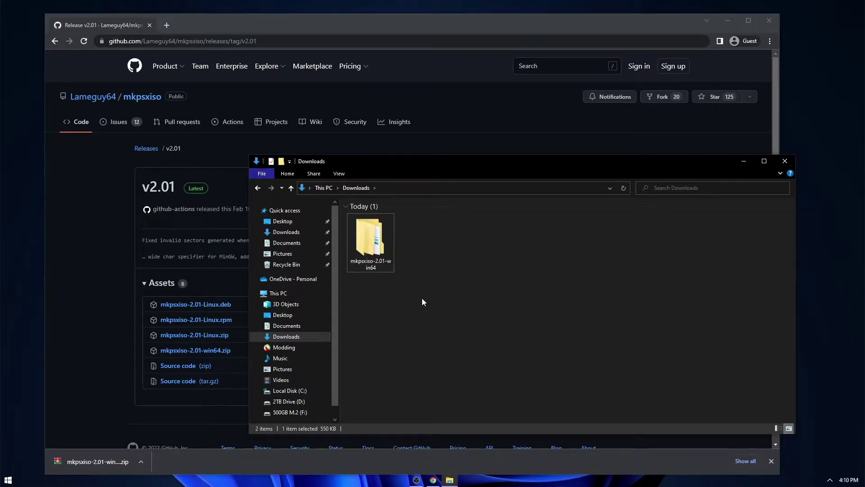
Open the bin folder inside the extracted mkpsxiso-2.01-win64 folder and point out dumpsxiso.exe and mkpsxiso.exe.
double_click(374, 251)
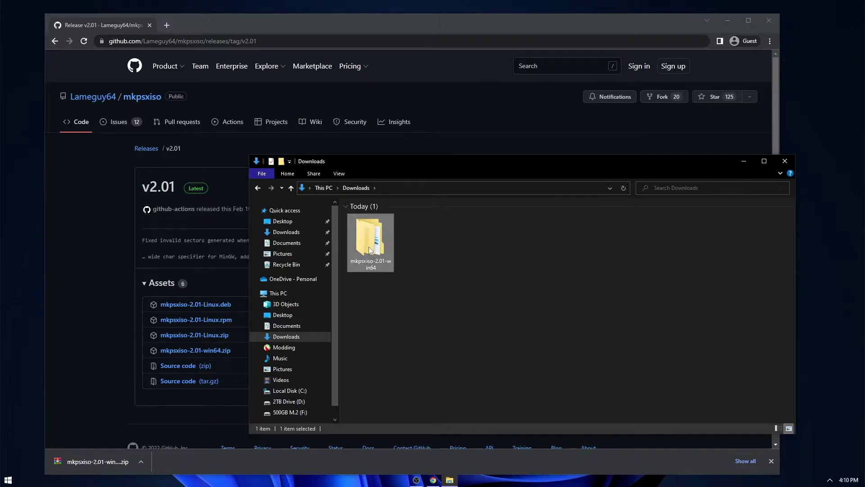
double_click(360, 217)
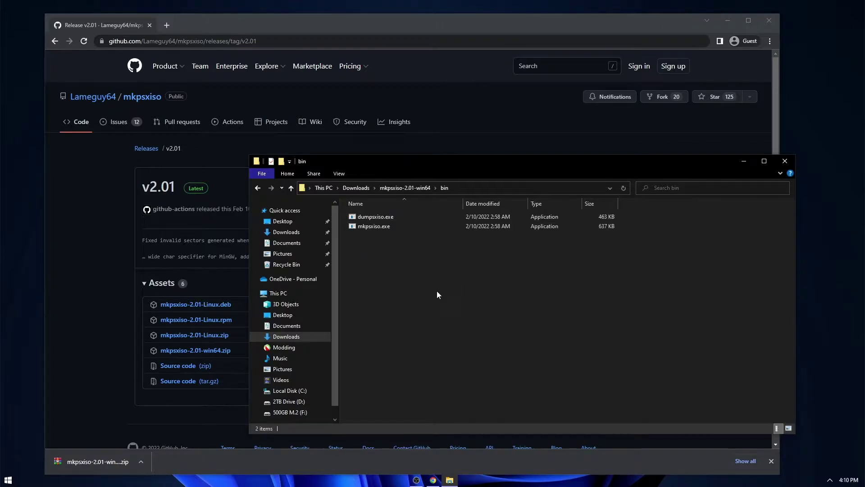
drag(436, 295, 391, 282)
click(368, 218)
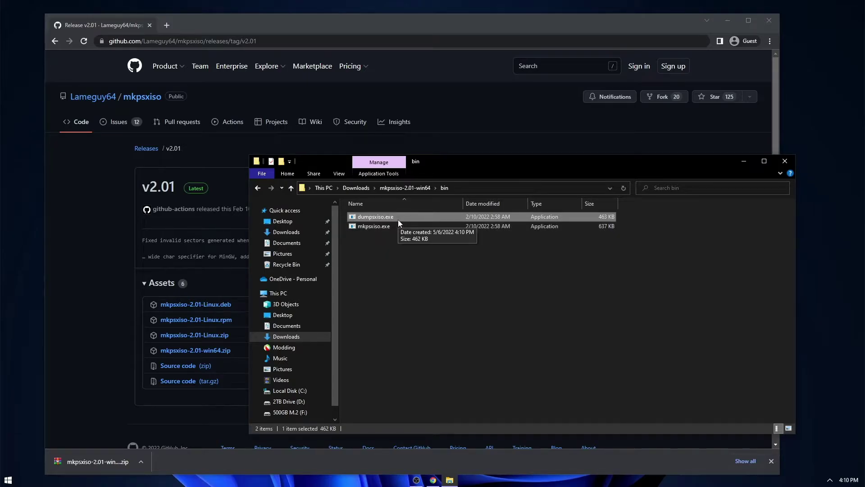
click(390, 225)
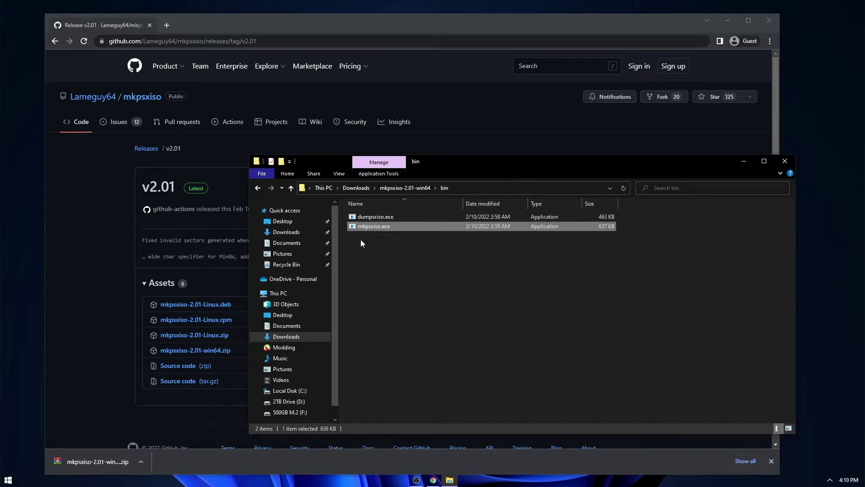
click(400, 249)
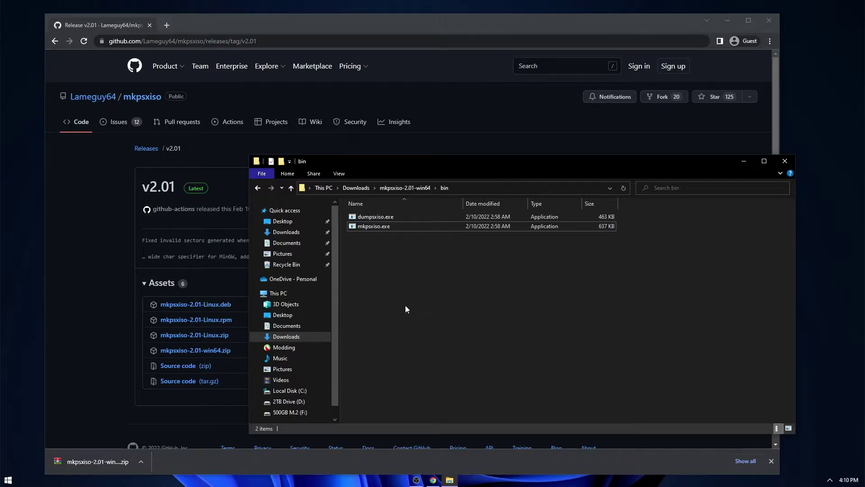
Copy the game image Kula World (Europe).bin into the bin folder beside the two executables.
key(super+e)
drag(444, 164, 864, 207)
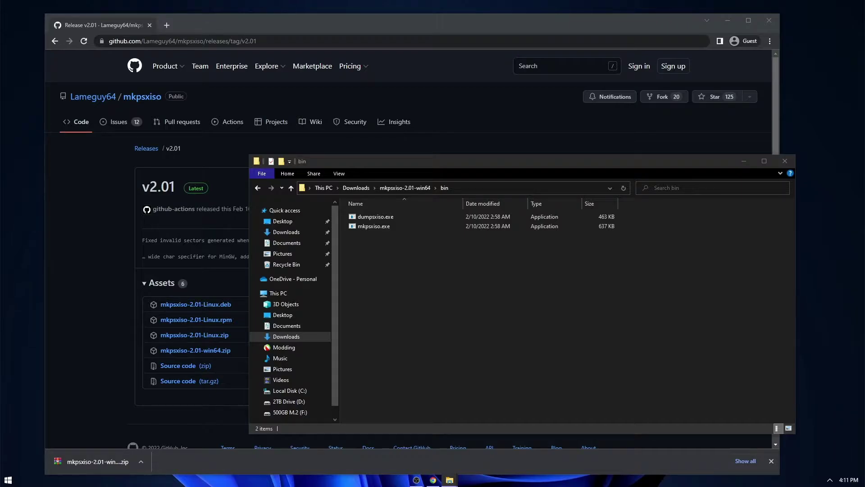
click(637, 305)
key(ctrl+v)
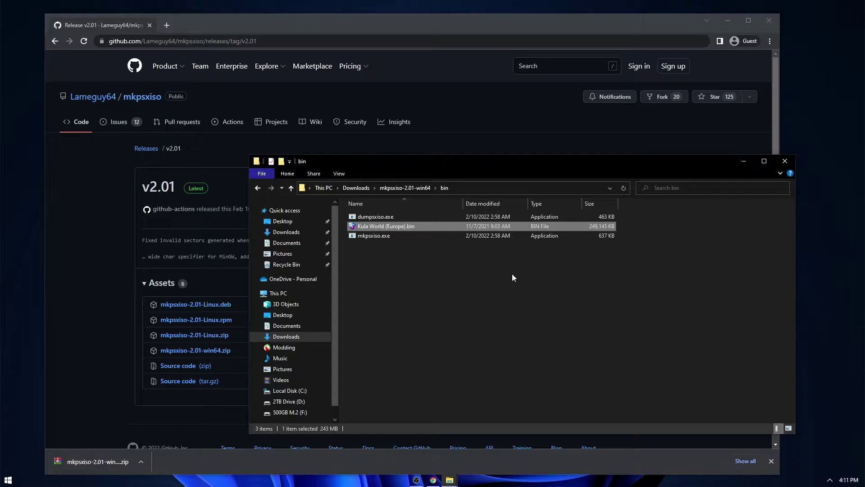
Rename the game image Kula World (Europe).bin as kula.bin.
key(F2)
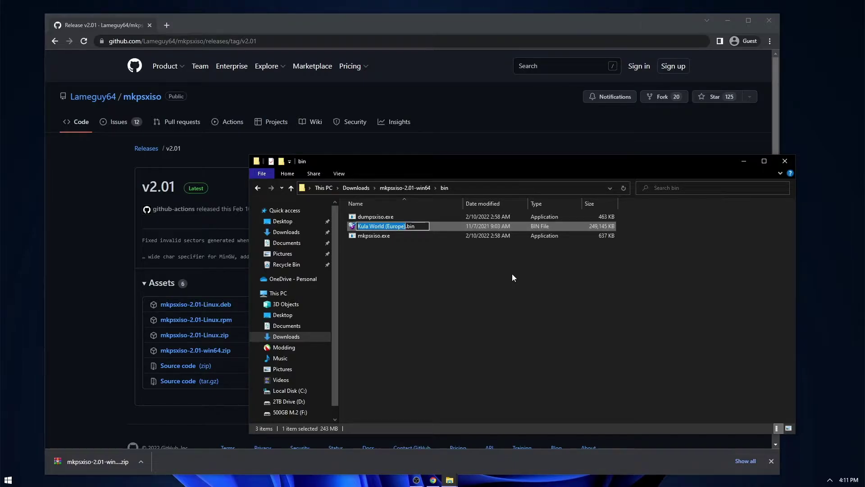
text(kula)
key(Return)
click(512, 274)
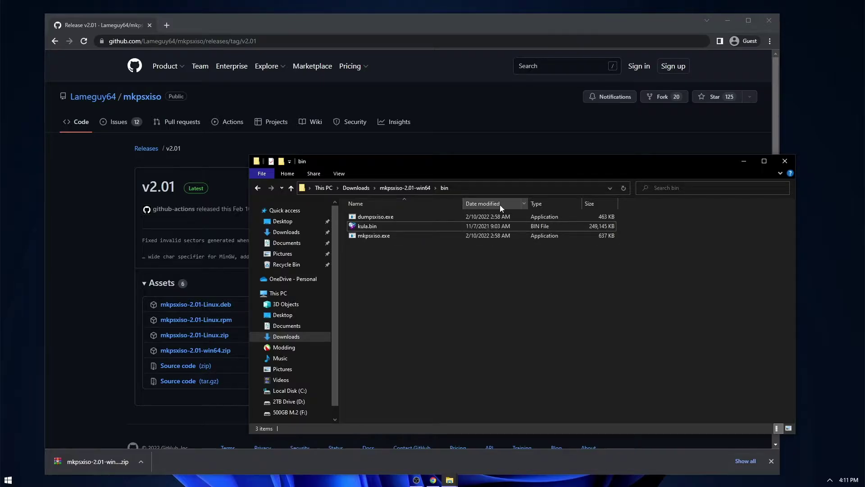
Open a Command Prompt in the bin folder and place its window clear of the file list.
click(473, 188)
text(cmd)
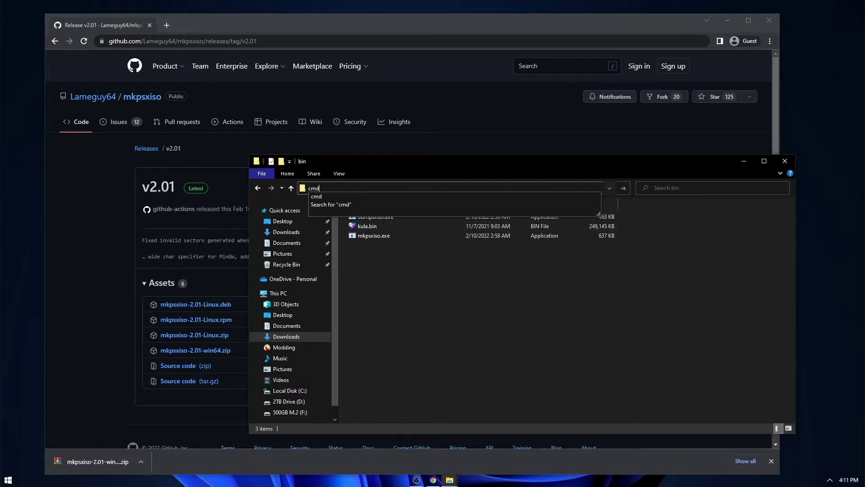
key(Return)
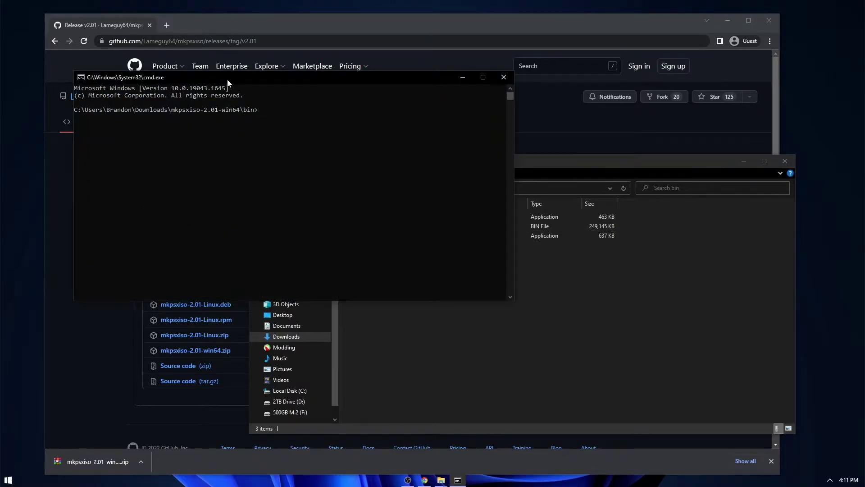
drag(382, 220, 382, 312)
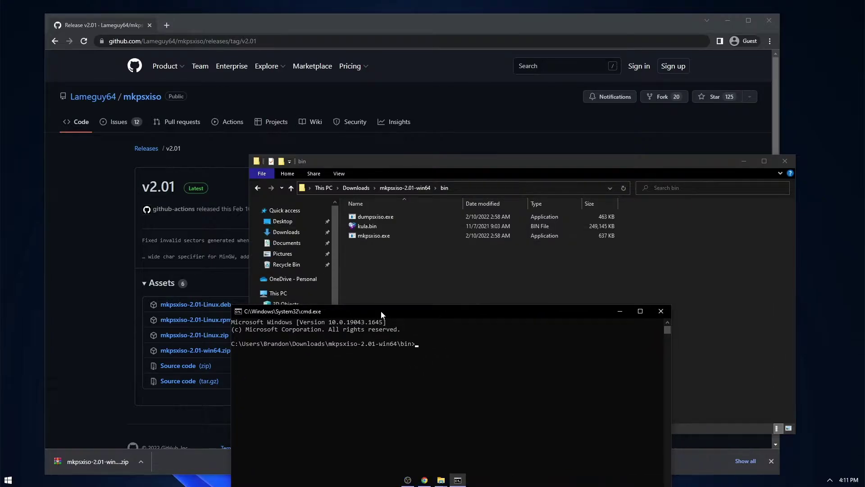
Run dumpsxiso.exe without arguments to show its usage help and highlight the -x <path> option.
text(dumps)
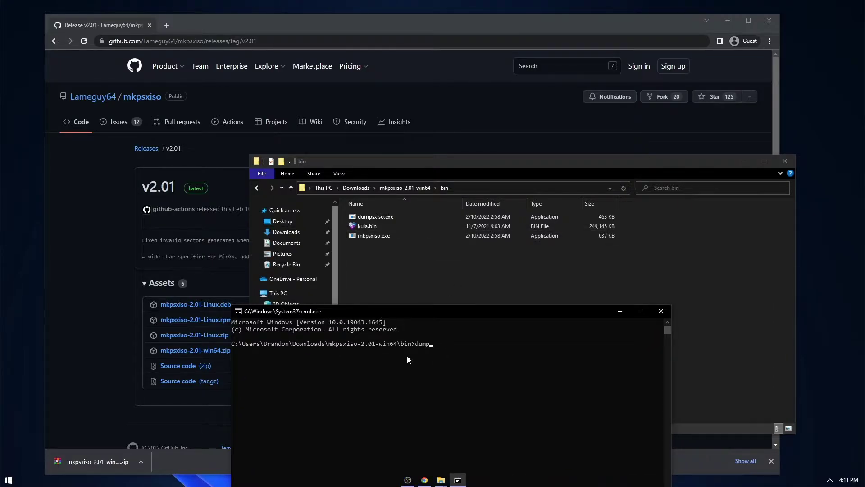
key(Tab)
key(Return)
drag(406, 315, 418, 293)
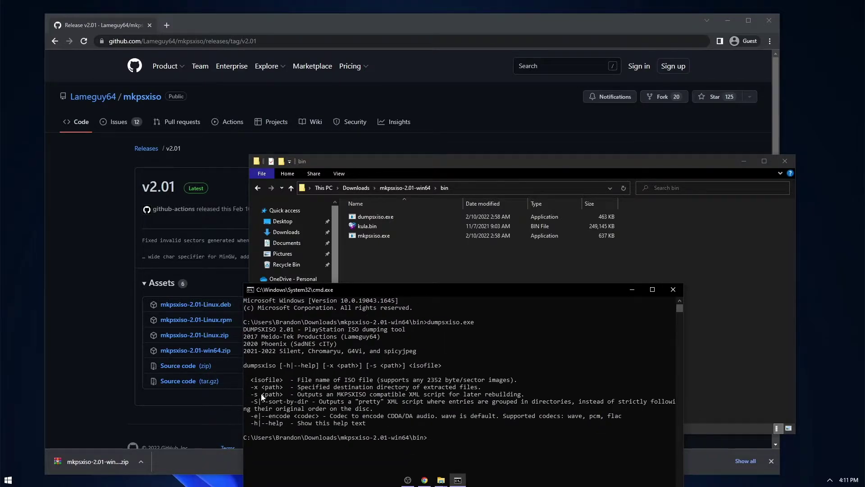
drag(254, 395, 291, 389)
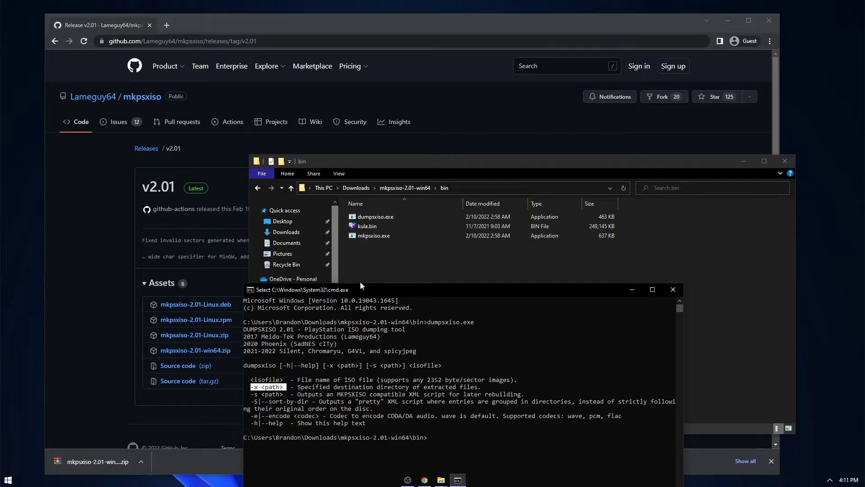
Create a new folder named output in the bin folder.
right_click(373, 268)
mouse_move(470, 414)
click(512, 354)
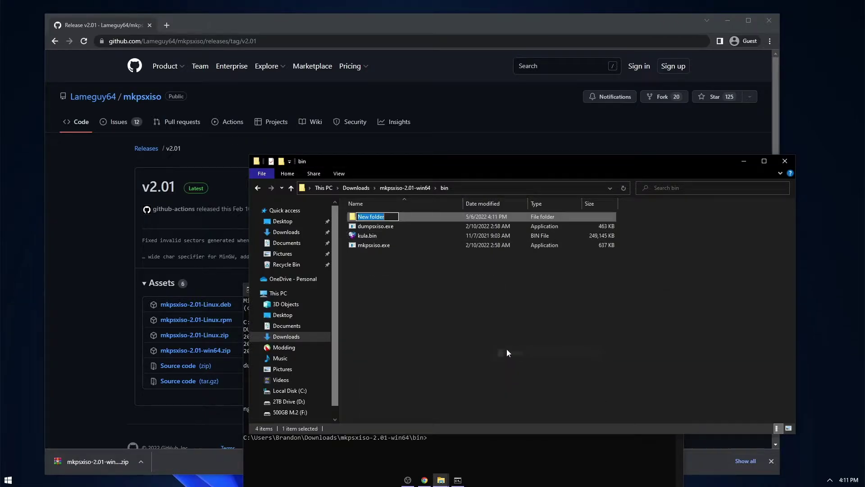
text(output)
key(Return)
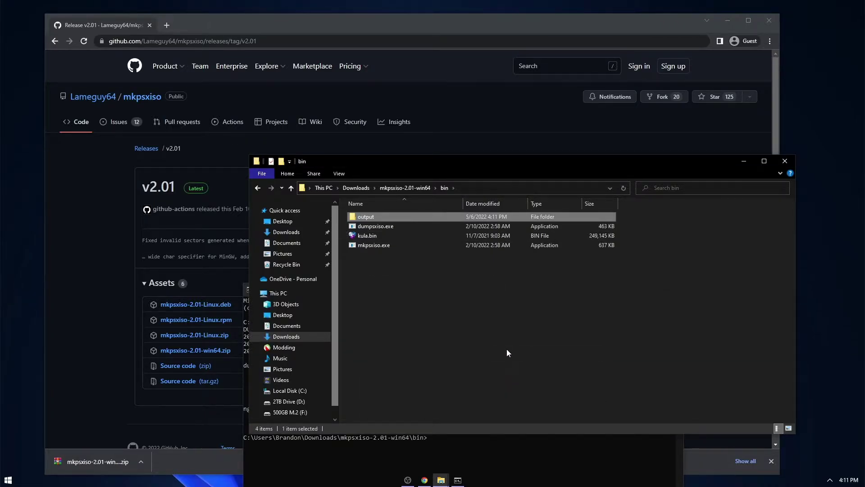
Extract the game image by running dumpsxiso.exe -x output -s output/structure.xml kula.bin in the Command Prompt.
click(395, 451)
key(Up)
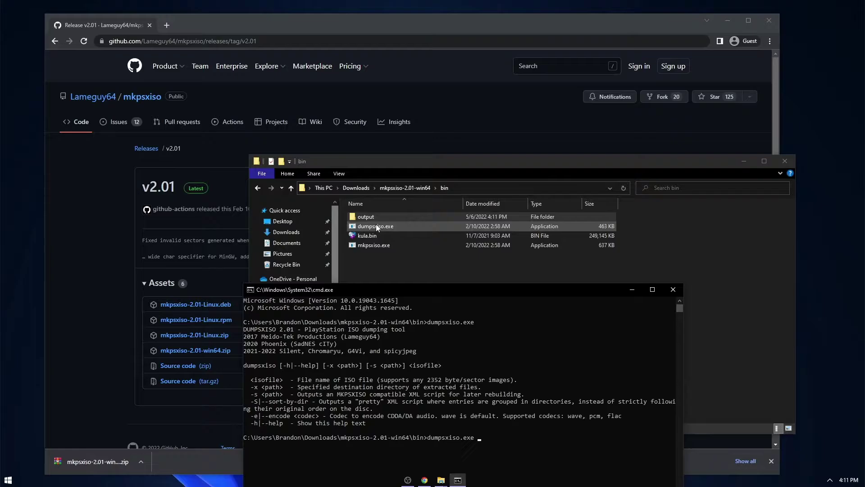
text(-x output)
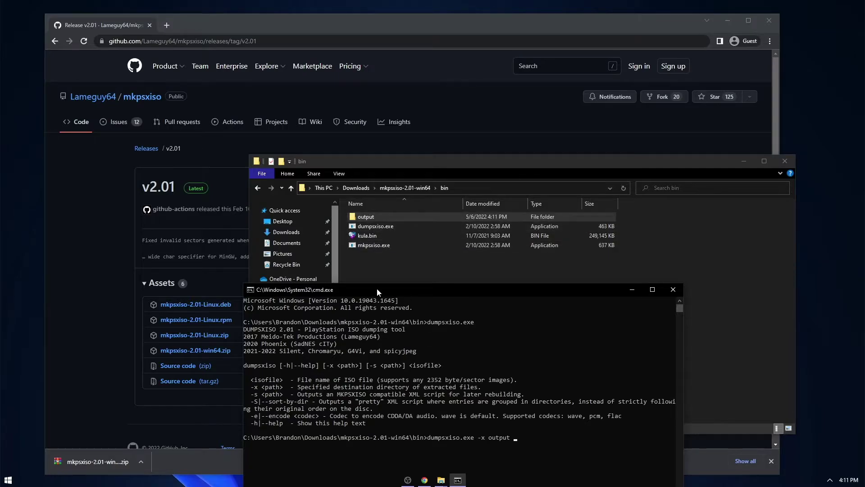
text(-s )
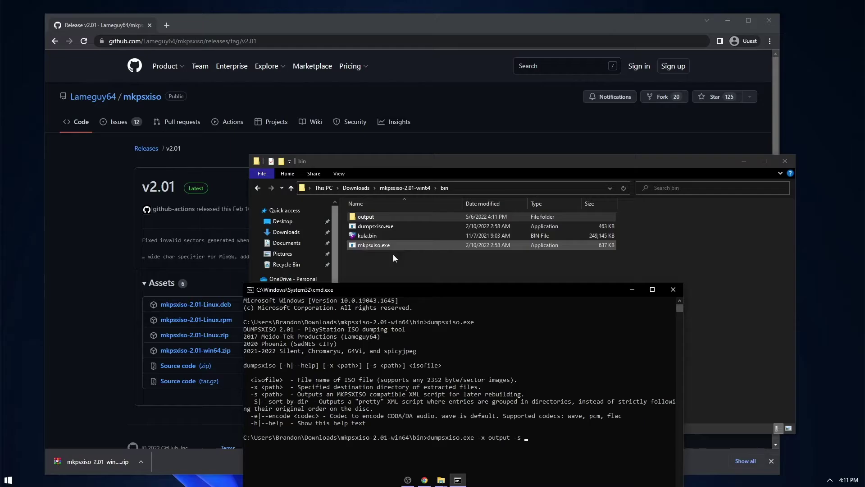
text(output/)
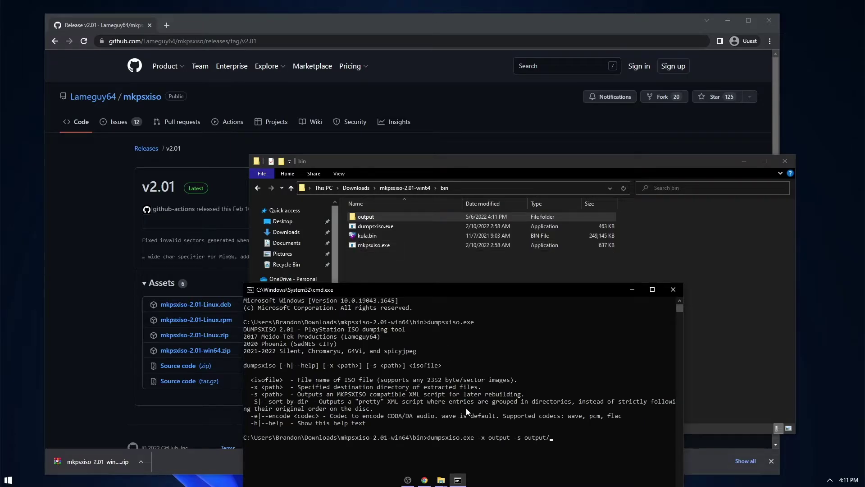
text(structure.xml)
text( kula.b)
text(in)
key(Return)
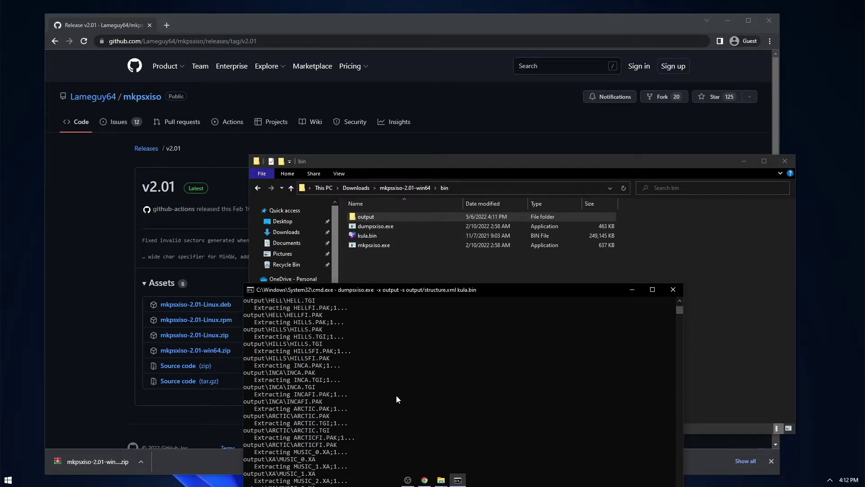
Move the Command Prompt aside and open the output folder to examine the extracted game files.
drag(366, 289, 228, 193)
click(458, 215)
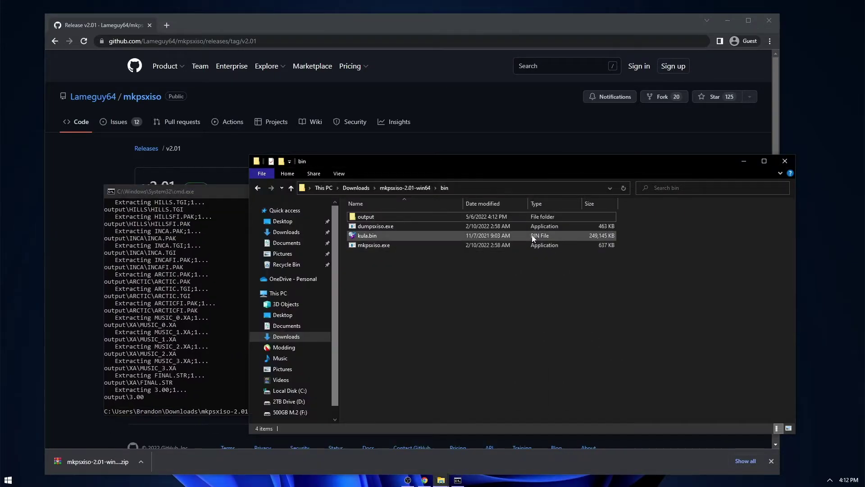
double_click(458, 215)
drag(445, 396, 397, 377)
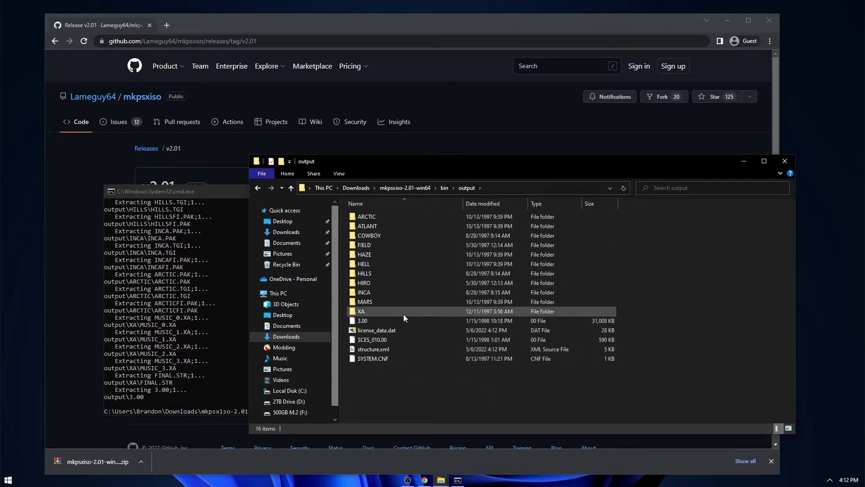
Open structure.xml in Notepad++ to examine its file list, close it and return to the bin folder.
right_click(372, 345)
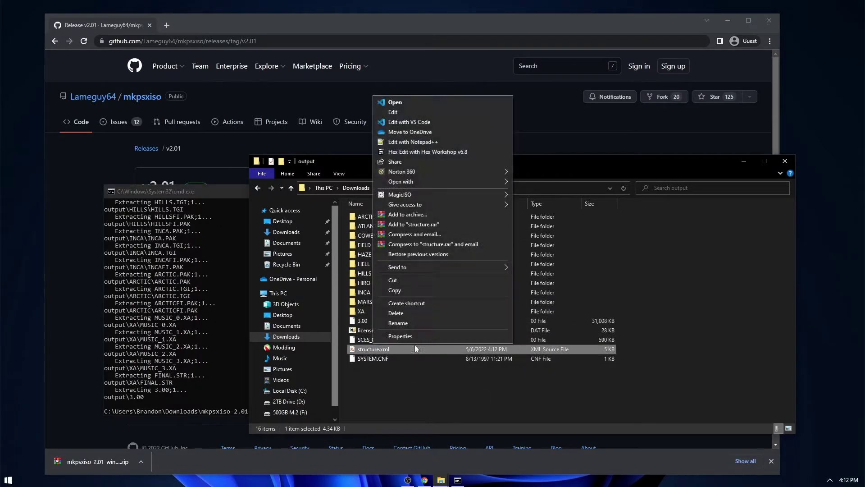
click(418, 141)
scroll(509, 153, down, 2)
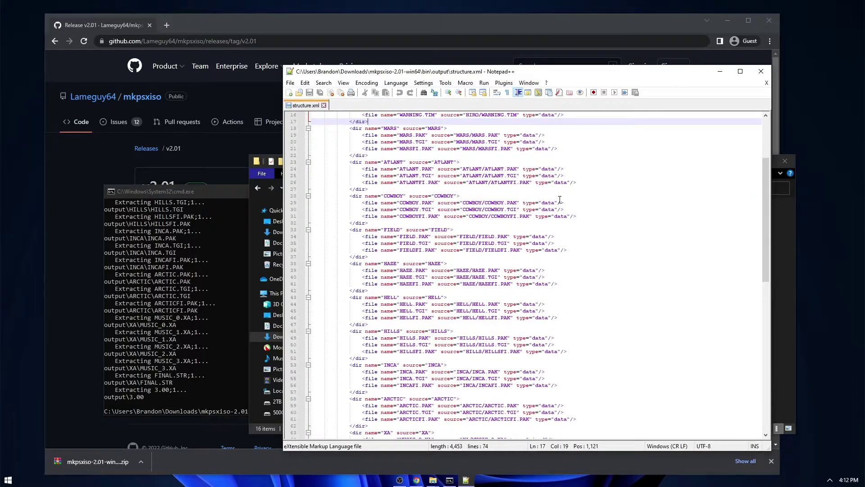
scroll(572, 188, up, 3)
scroll(572, 188, down, 12)
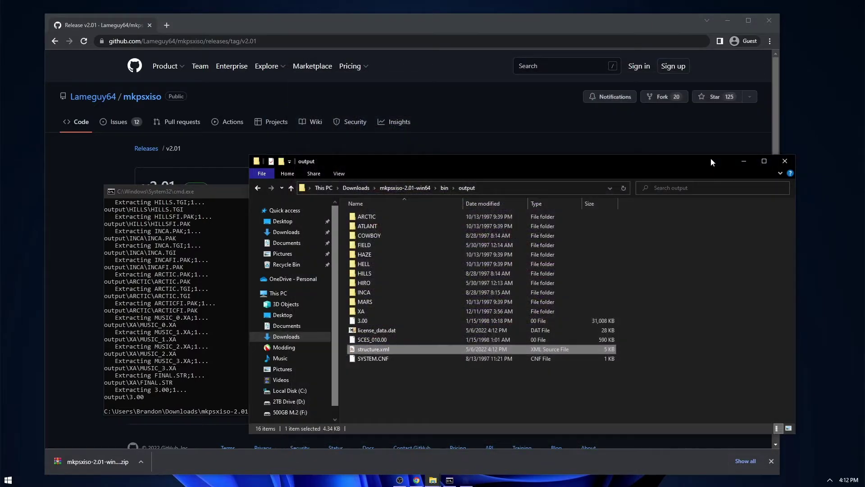
click(761, 71)
key(BackSpace)
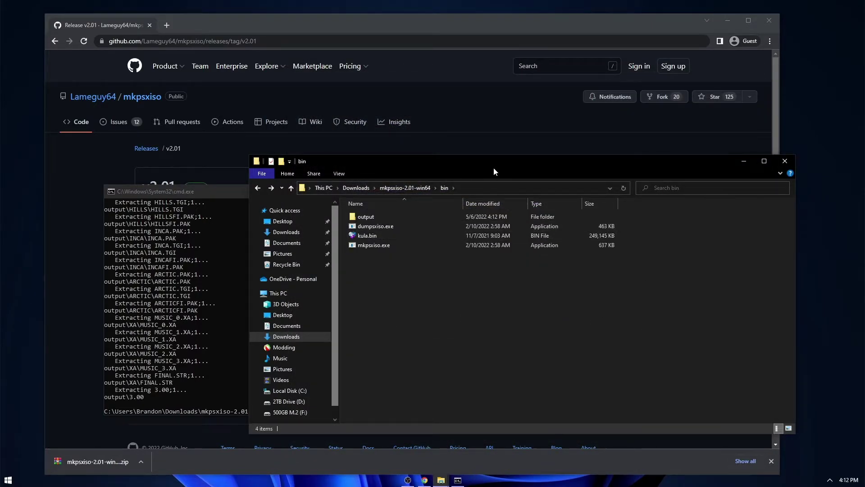
Return to the Kula Workshop tools page in the browser and download Randomizer-V1.0.zip from the Kula Randomizer's latest GitHub release.
click(481, 125)
key(alt+Left)
key(alt+Left)
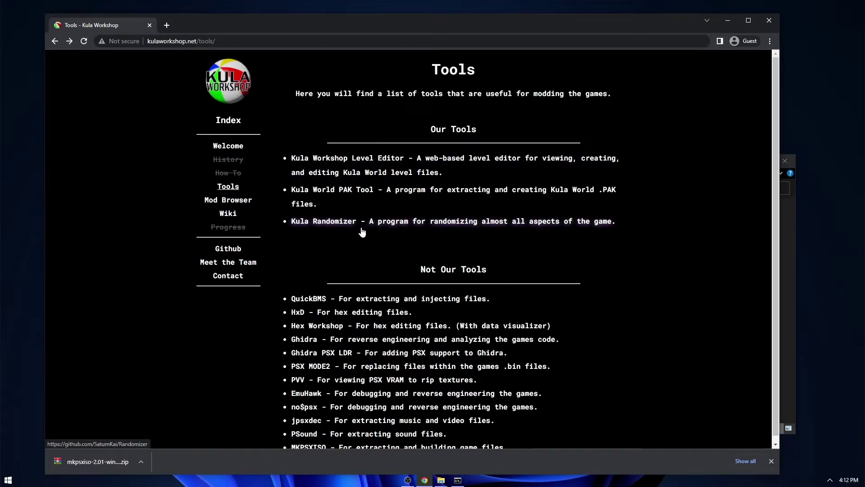
click(331, 225)
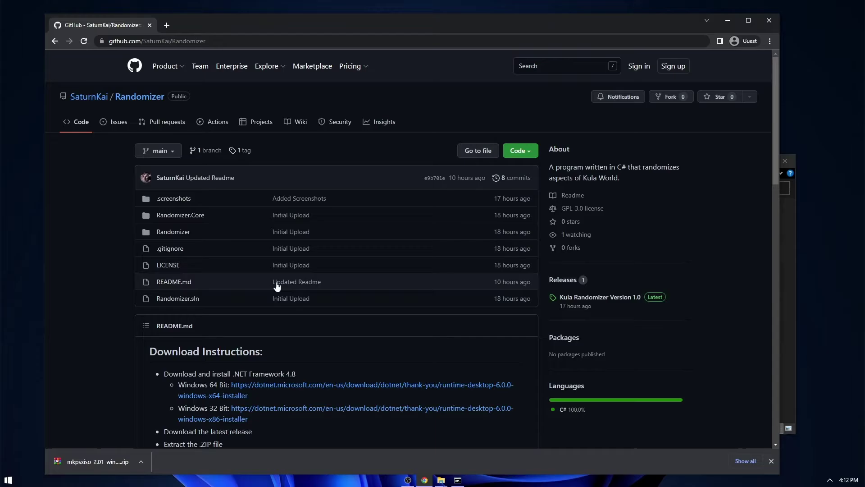
click(613, 298)
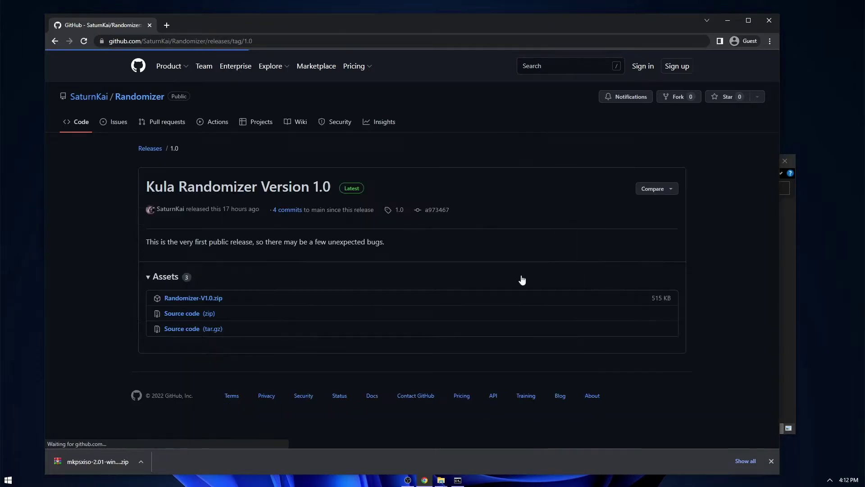
click(211, 299)
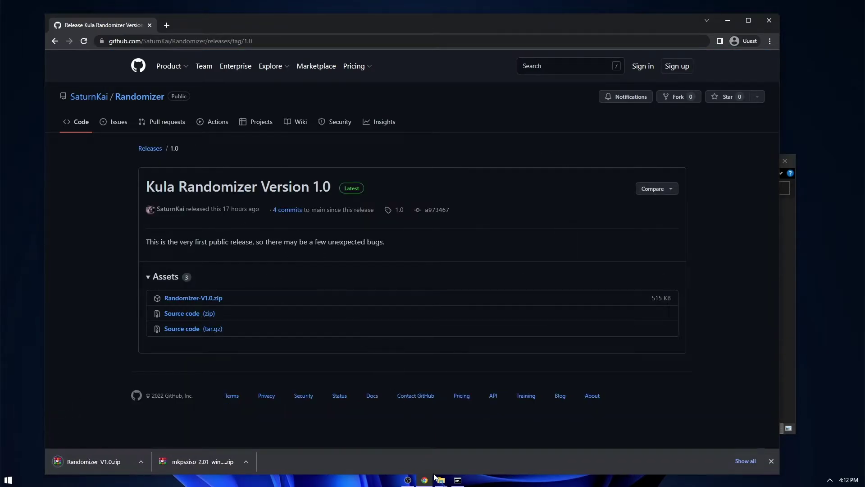
Switch to File Explorer and extract Randomizer-V1.0.zip in the Downloads folder.
mouse_move(439, 479)
click(383, 439)
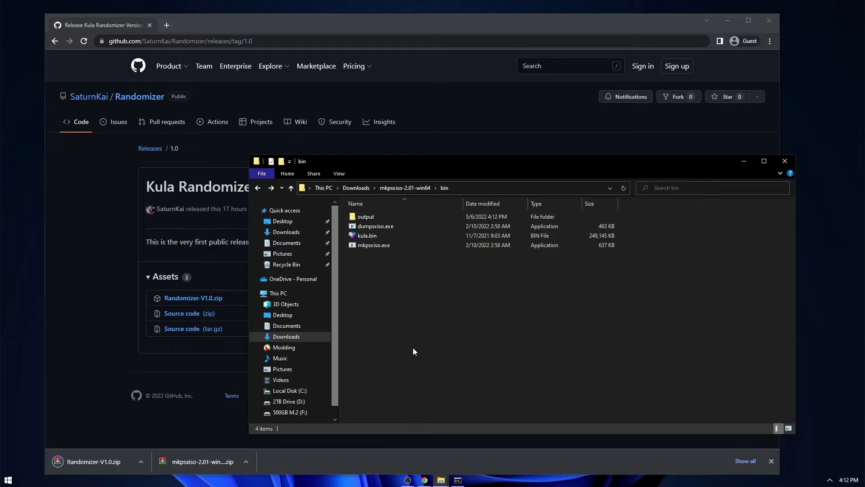
click(321, 336)
right_click(367, 266)
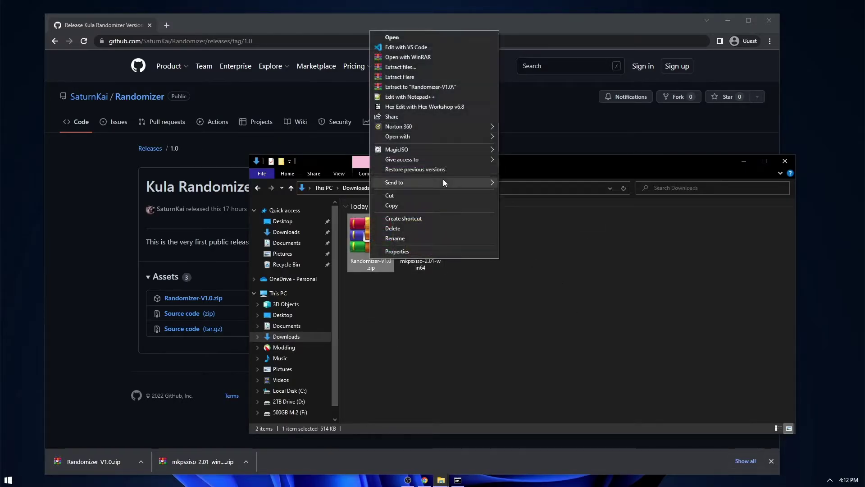
click(417, 86)
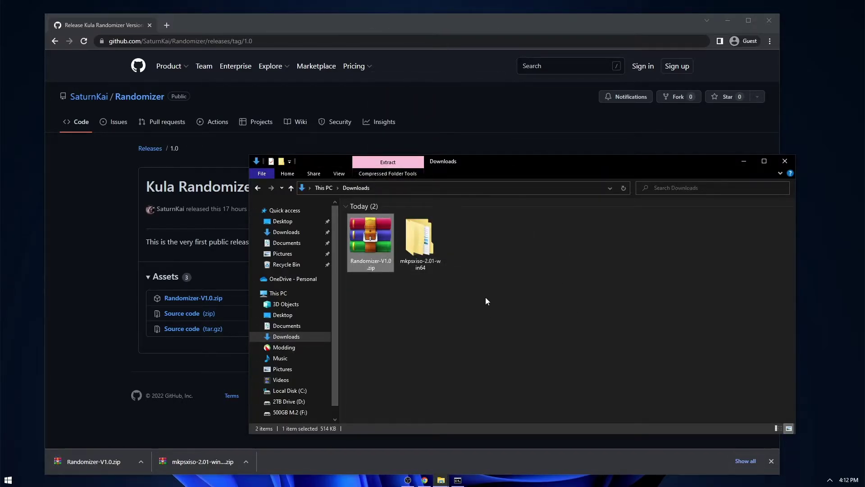
Launch Randomizer.exe from the extracted Randomizer folder and move its window beside the file listing.
double_click(369, 310)
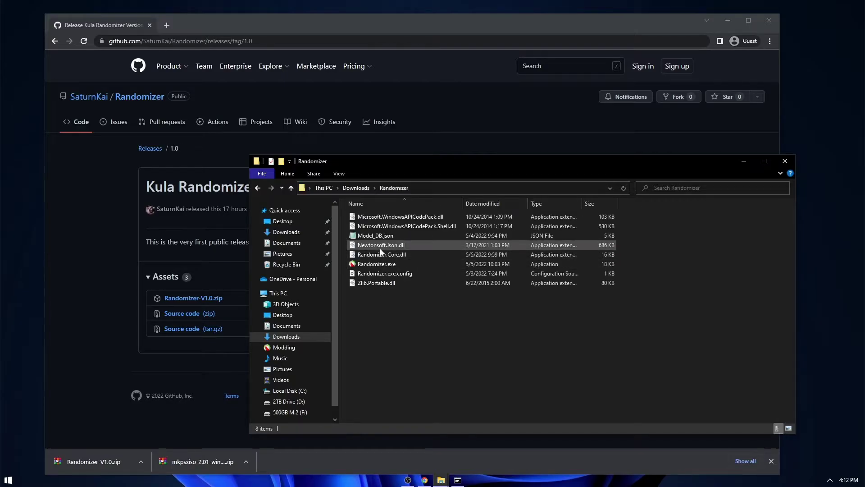
double_click(377, 264)
drag(126, 103, 260, 207)
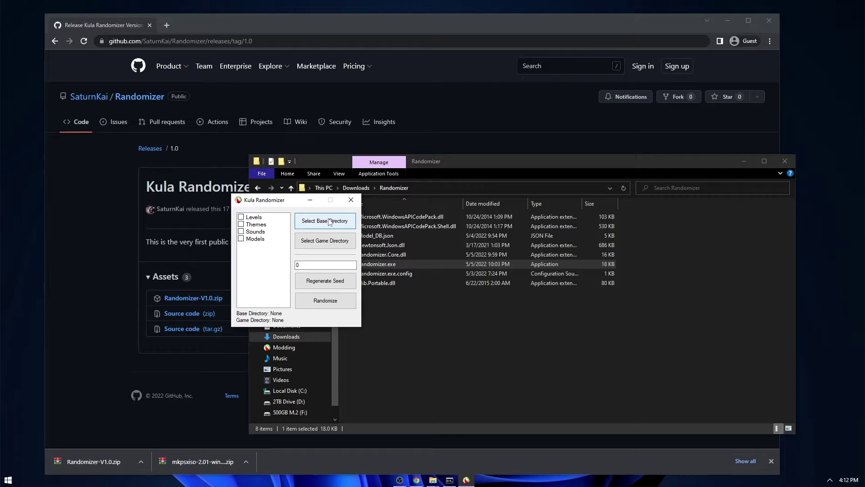
Duplicate the output folder inside the bin folder of mkpsxiso-2.01-win64 and rename the copy backup.
click(421, 342)
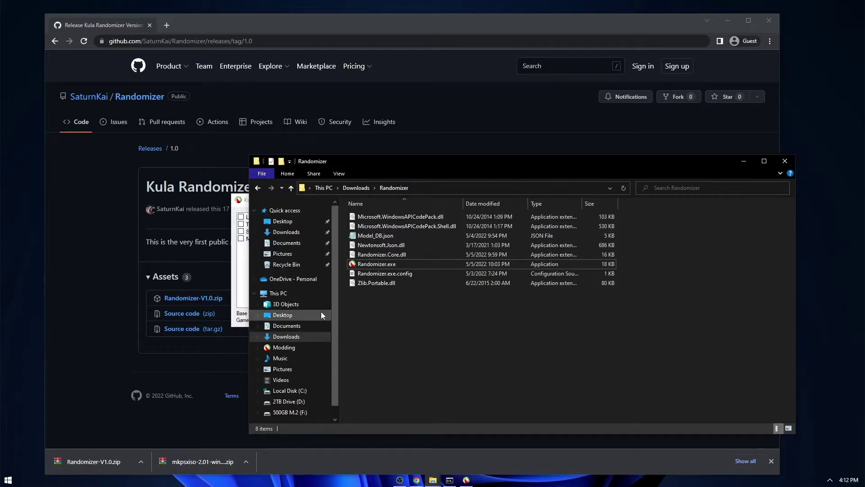
click(355, 187)
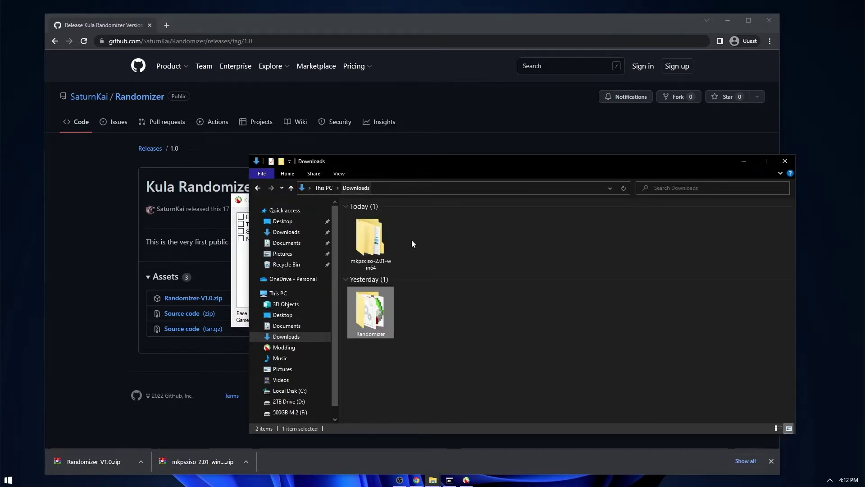
click(388, 256)
double_click(388, 256)
double_click(375, 215)
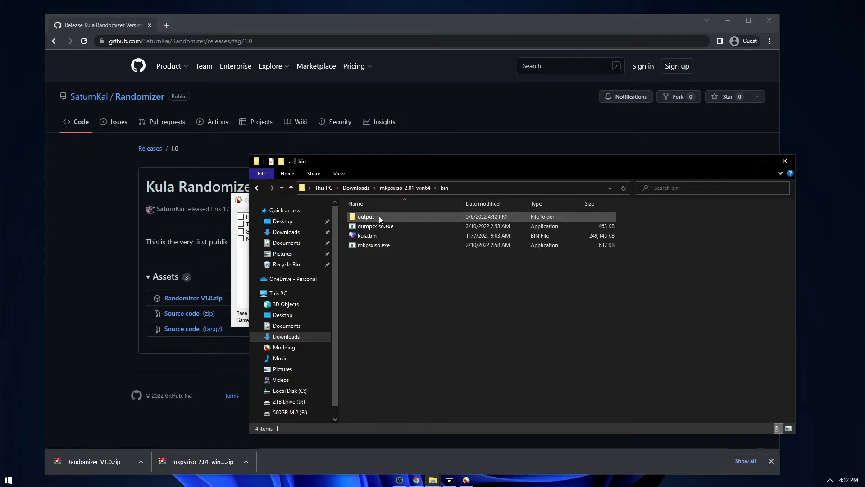
click(389, 219)
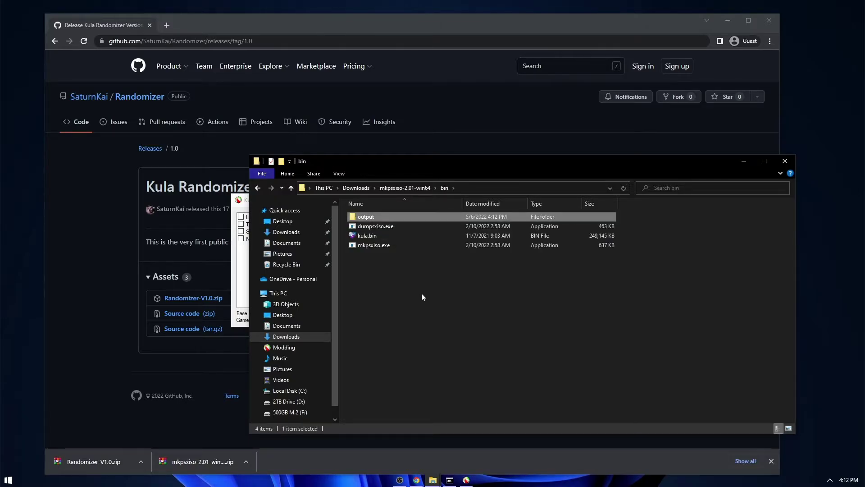
key(ctrl+c)
key(ctrl+v)
key(F2)
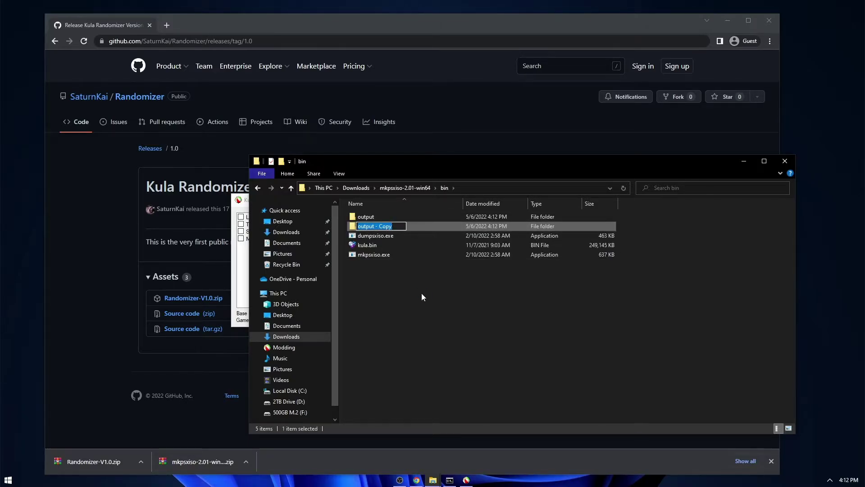
text(backup)
key(Return)
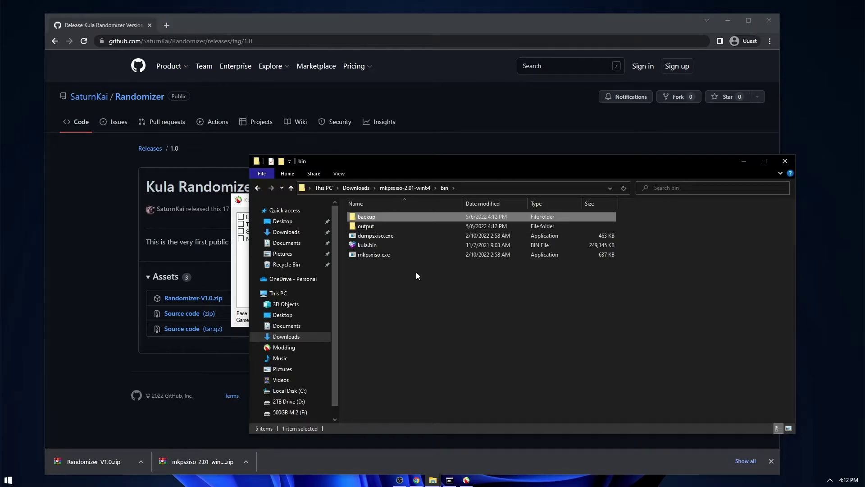
Rename the original output folder as game.
key(Down)
key(F2)
text(game)
key(Return)
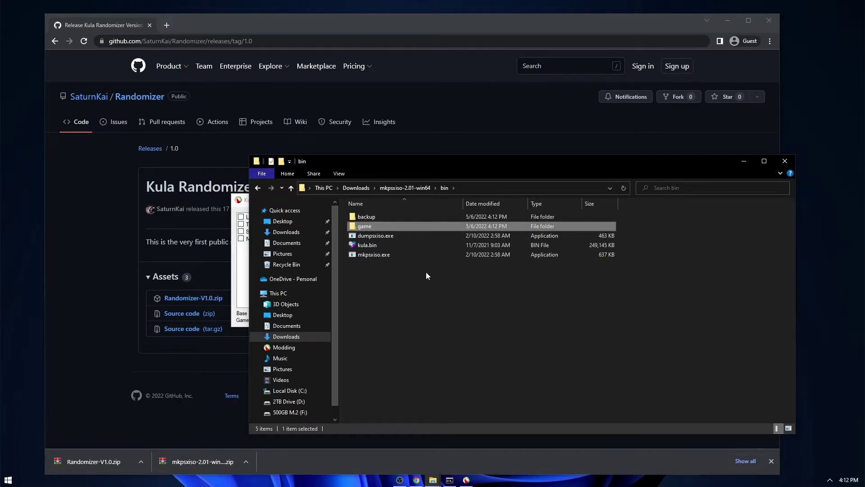
Examine the contents of the backup and game folders, then return to the bin folder.
double_click(382, 218)
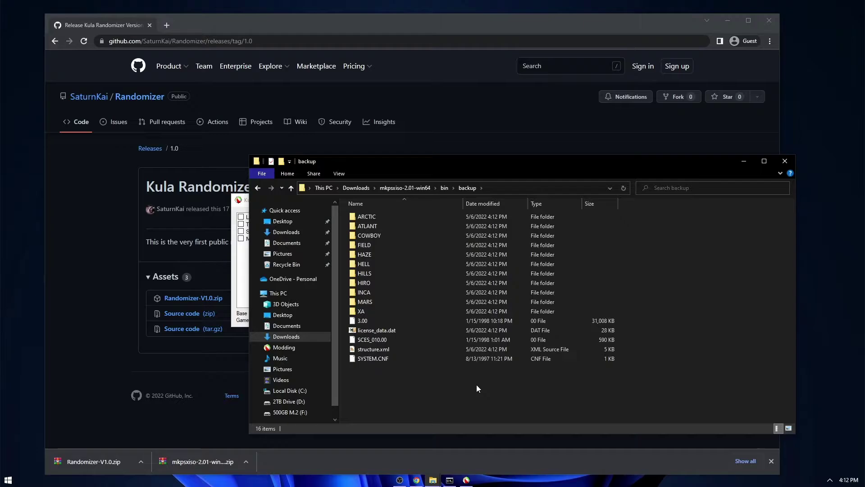
key(ctrl+a)
click(506, 384)
key(BackSpace)
double_click(396, 223)
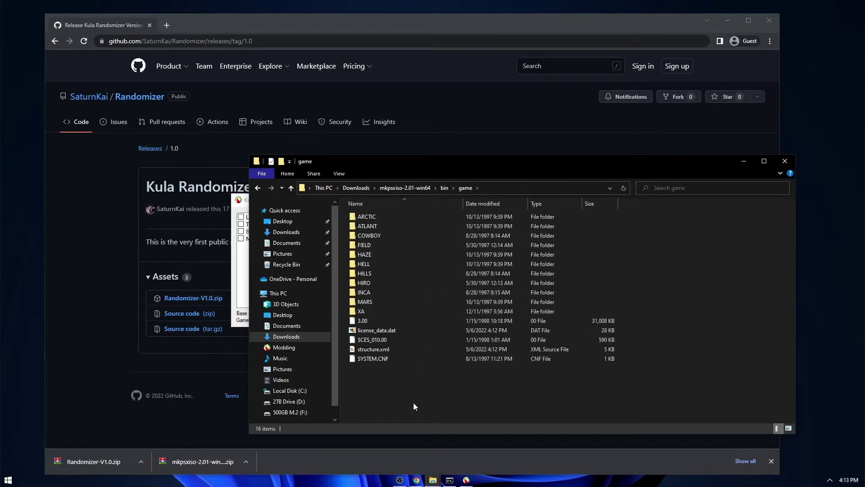
drag(417, 407, 446, 395)
key(BackSpace)
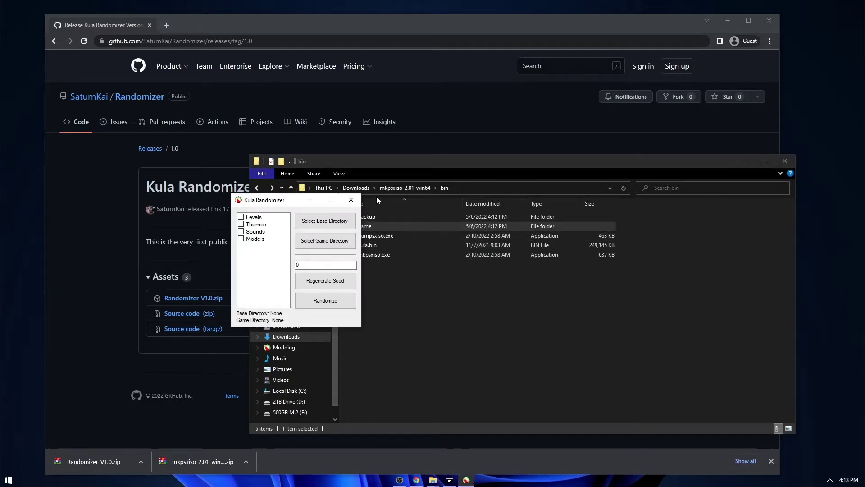
In Kula Randomizer, set the base directory to the backup folder and the game directory to the game folder.
click(318, 220)
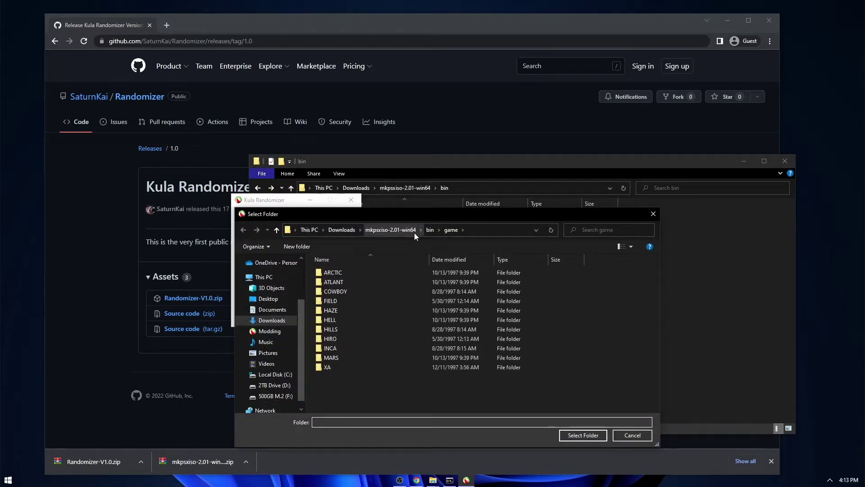
click(345, 272)
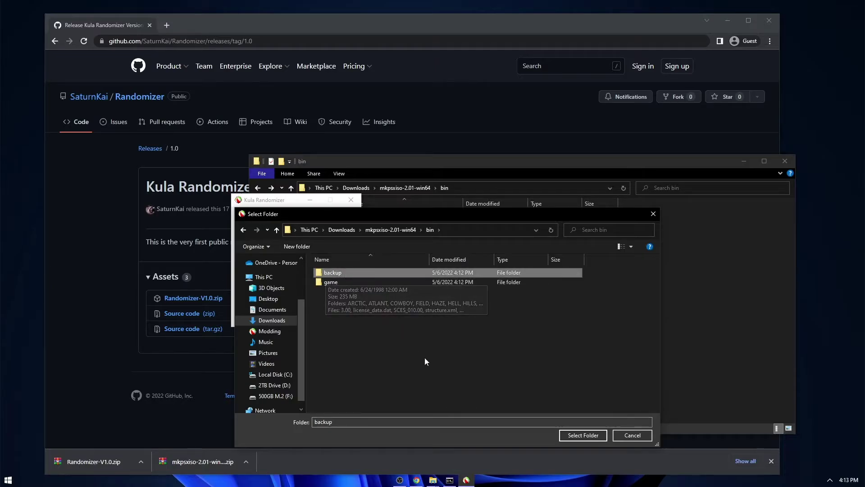
click(584, 435)
click(318, 238)
click(429, 229)
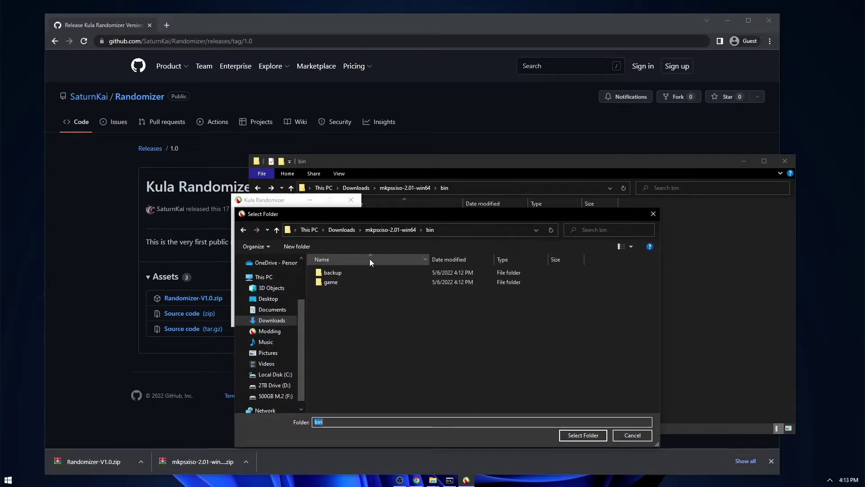
click(352, 282)
click(570, 436)
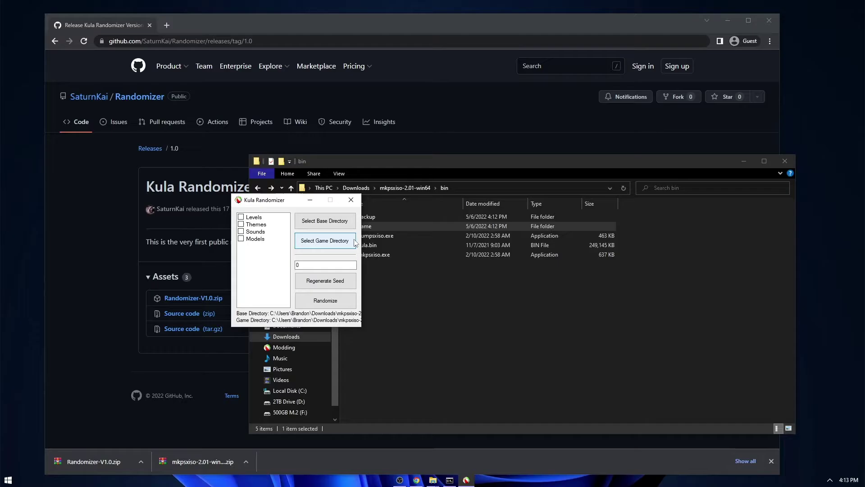
Enable randomization of Levels, Themes, Sounds and Models.
click(254, 220)
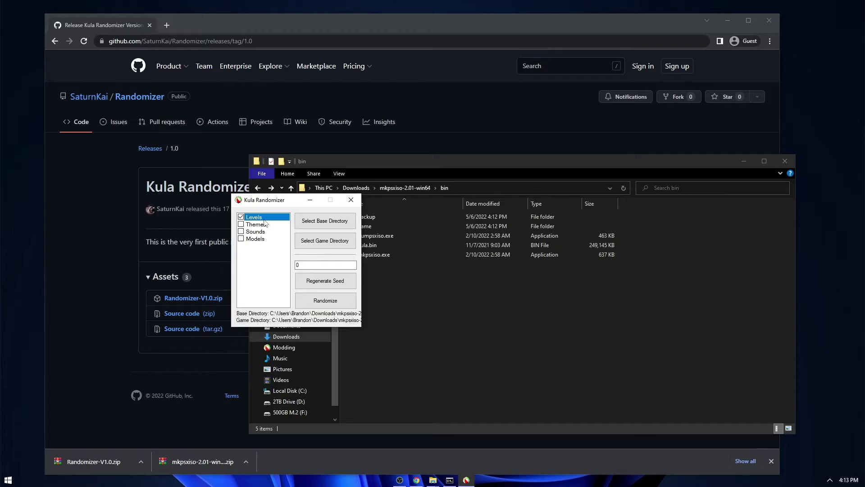
click(256, 224)
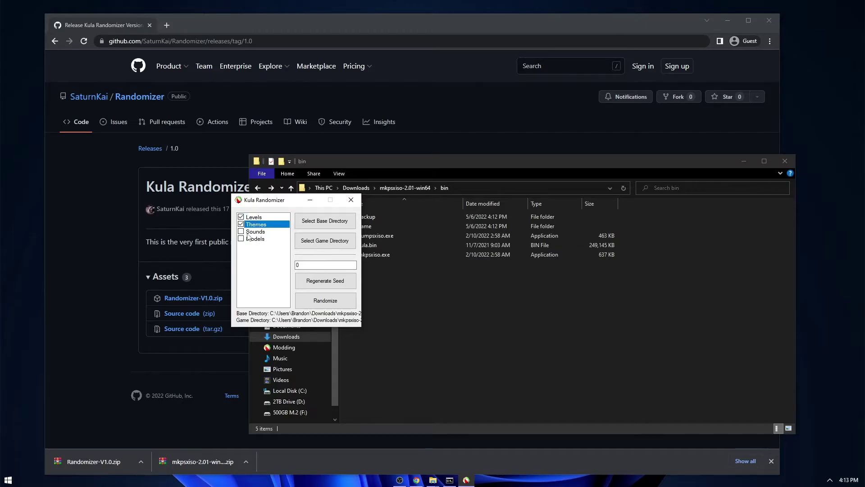
click(247, 234)
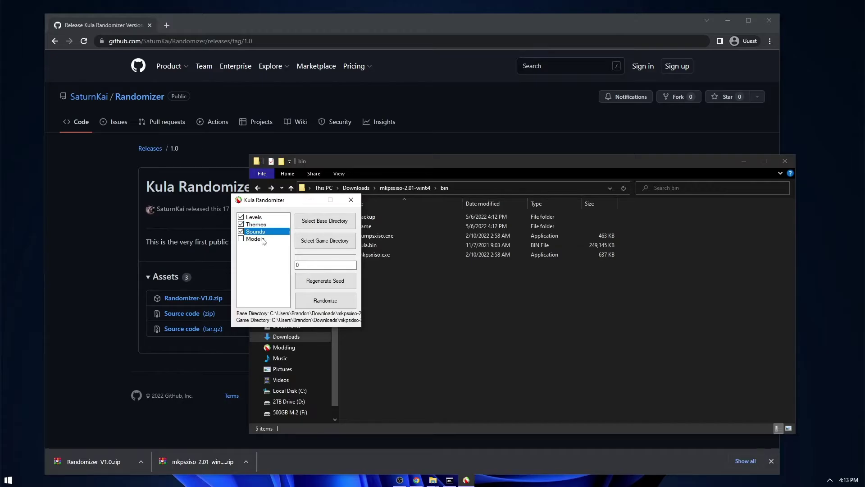
click(261, 238)
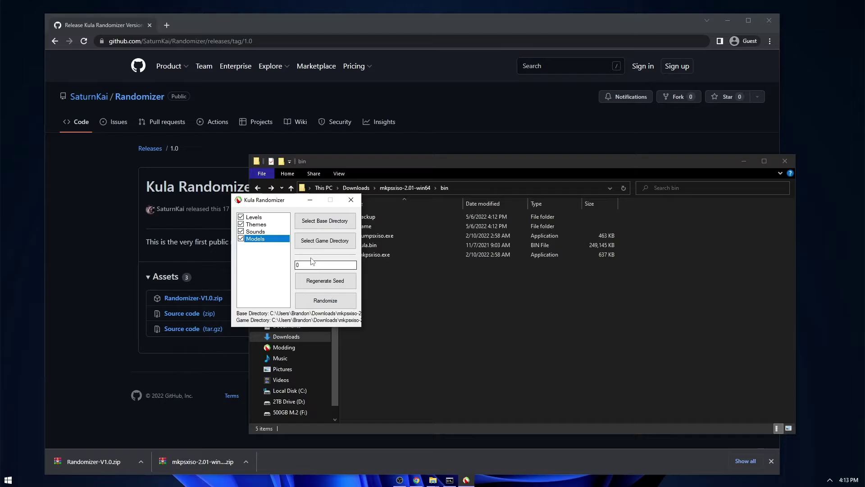
Generate a new seed, randomize the game with it and dismiss the completion message.
click(325, 280)
drag(354, 264, 252, 254)
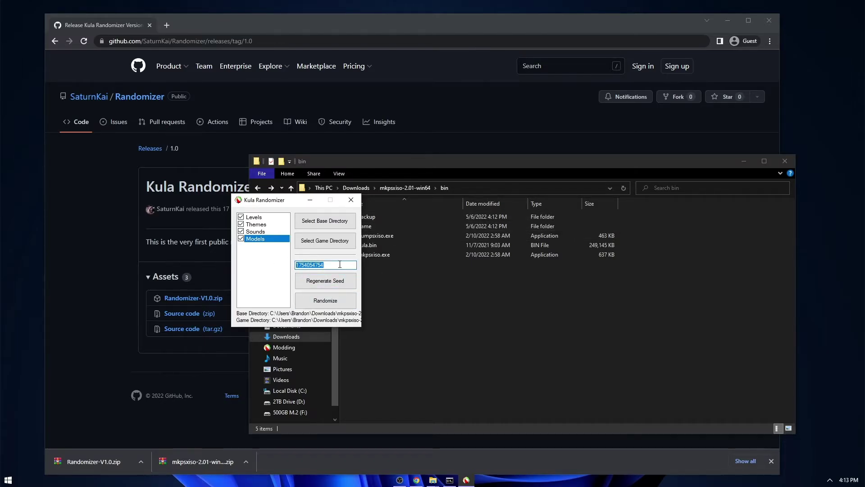
click(325, 300)
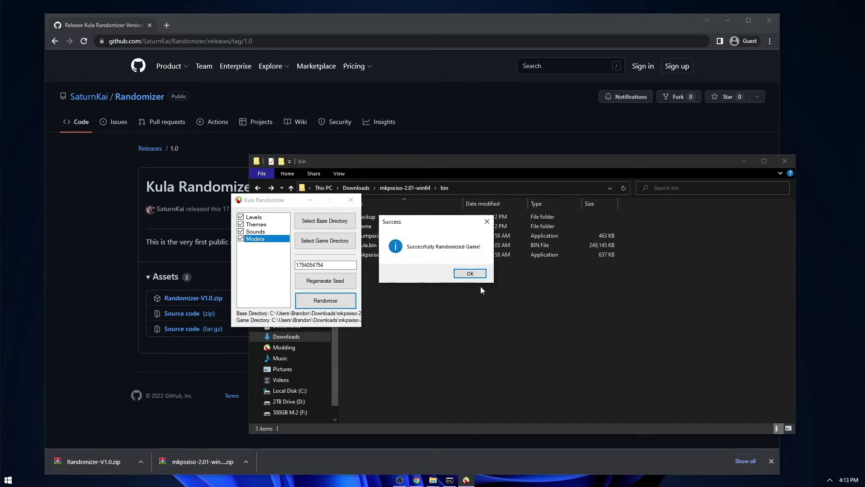
click(470, 273)
Open the HIRO folder inside the game folder to examine the modification dates of its files.
click(456, 299)
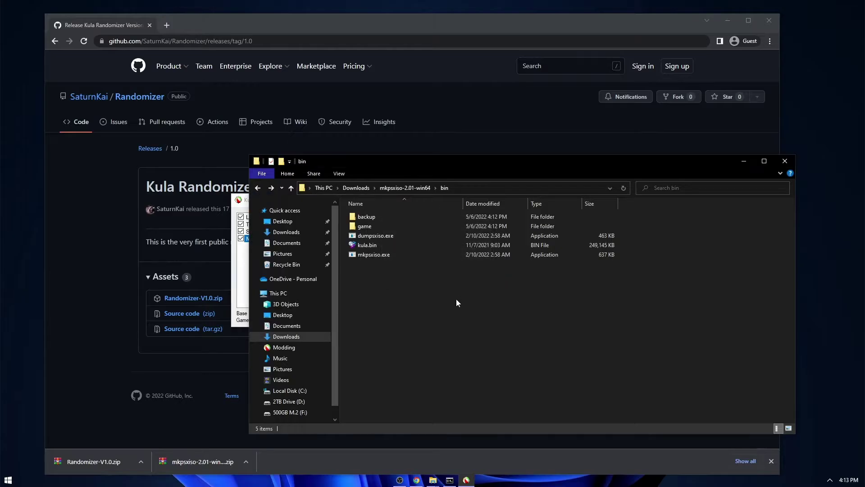
double_click(365, 227)
double_click(419, 285)
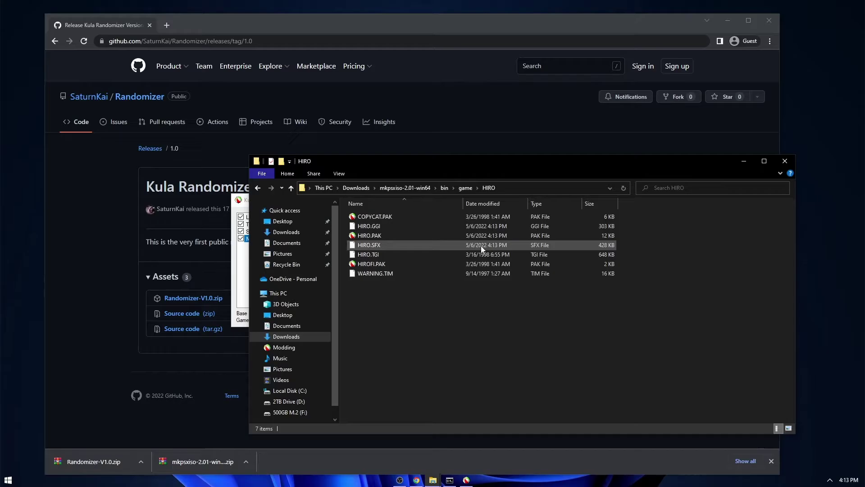
Return to the bin folder and delete the original kula.bin disc image.
key(BackSpace)
key(BackSpace)
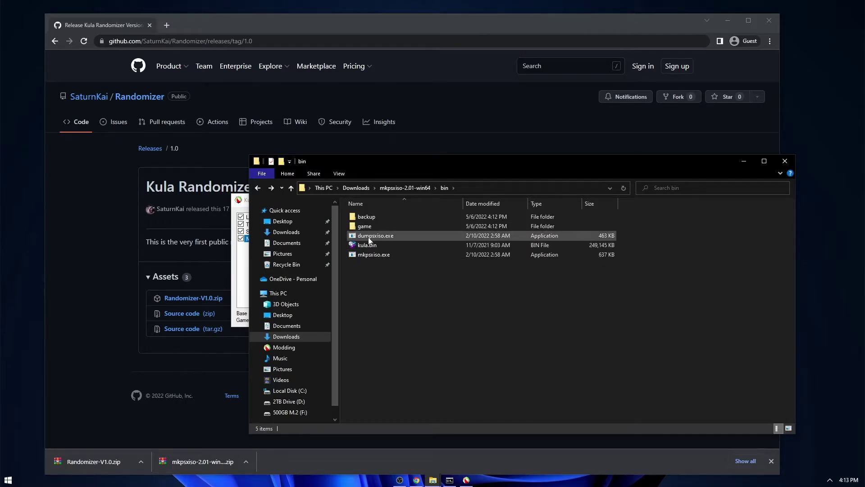
double_click(363, 226)
key(BackSpace)
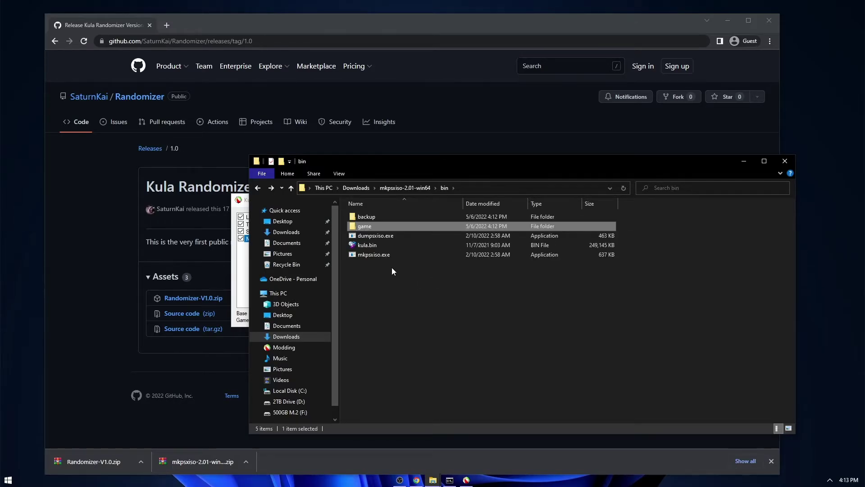
click(352, 245)
key(Delete)
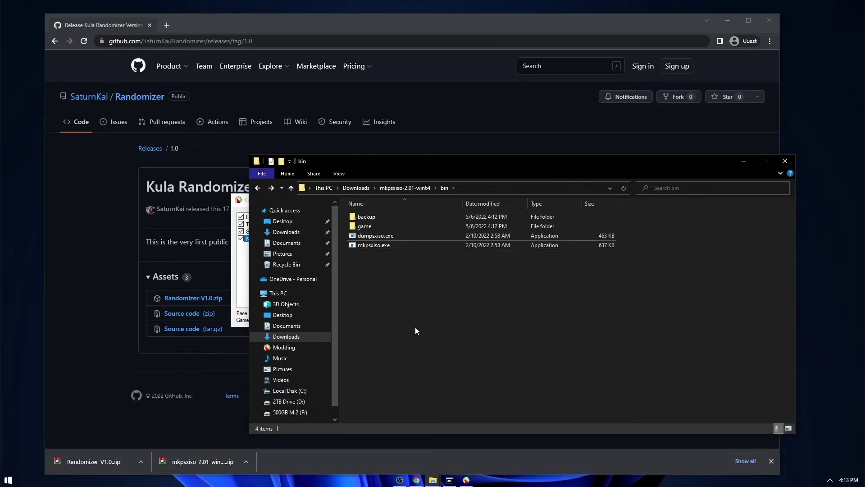
Run mkpsxiso.exe without arguments in the command prompt to show its usage options.
click(361, 248)
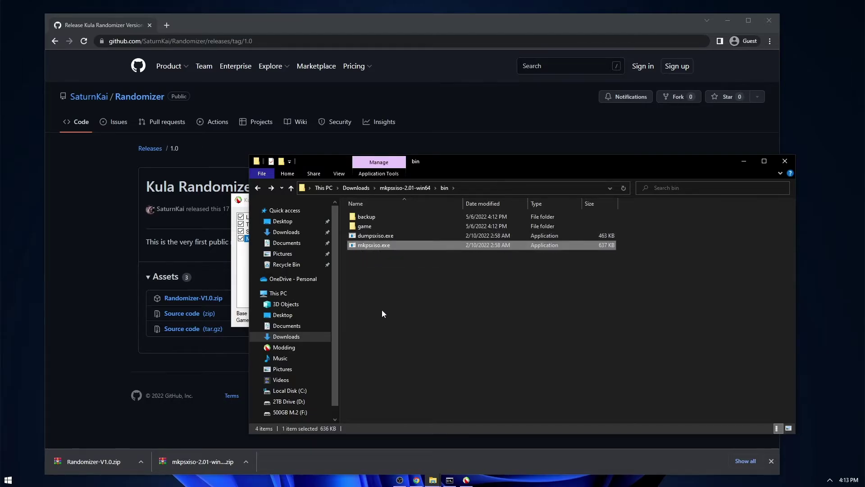
click(449, 480)
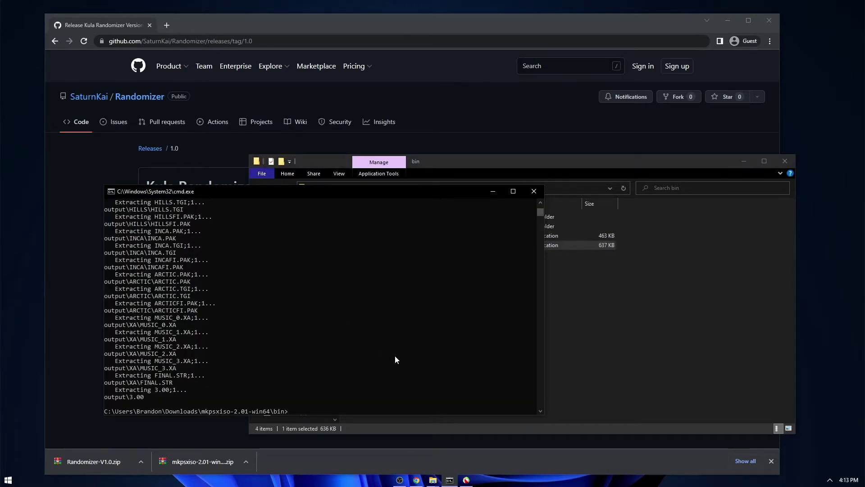
text(mkpsxiso.exe)
drag(296, 191, 389, 234)
key(Return)
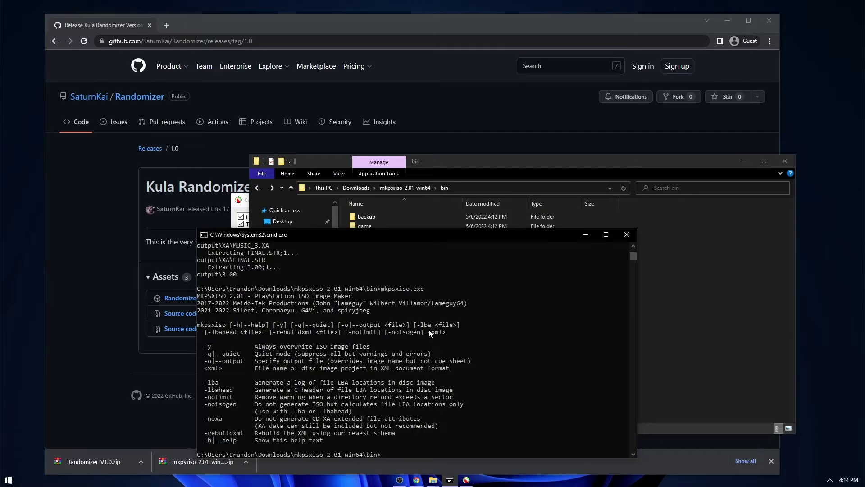
Build the disc image with mkpsxiso.exe from game/structure.xml and select the resulting mkpsxiso.bin in the bin folder.
click(454, 331)
right_click(440, 376)
key(Up)
drag(372, 236, 398, 248)
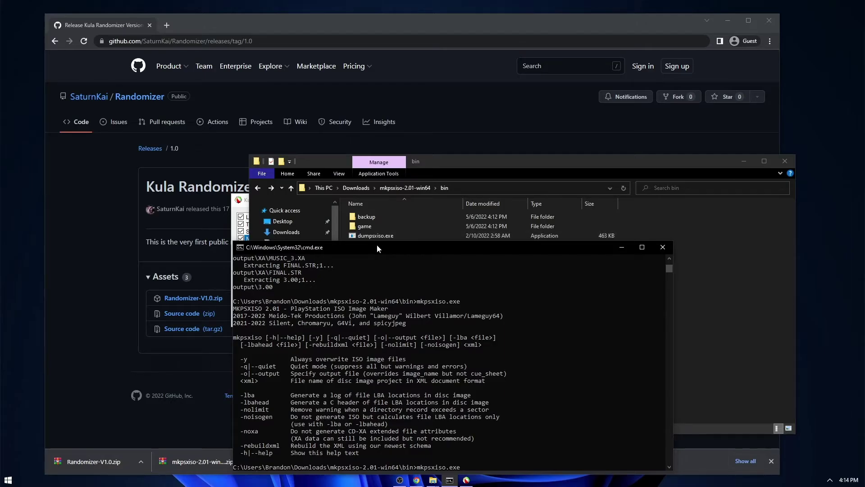
text(game/s)
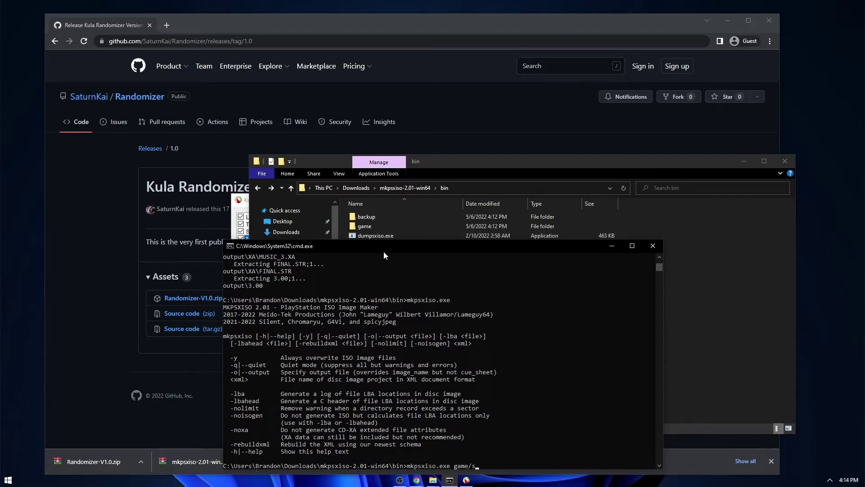
text(tructure.xml)
key(Return)
drag(376, 250, 237, 234)
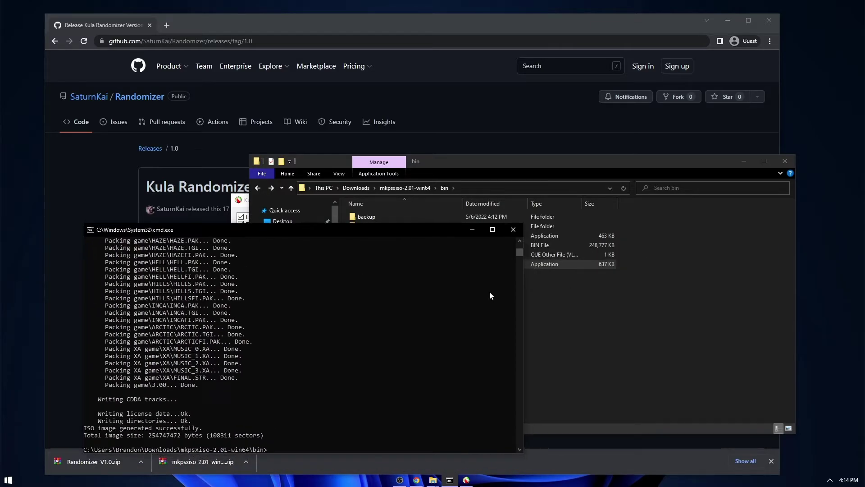
key(alt+Tab)
click(378, 246)
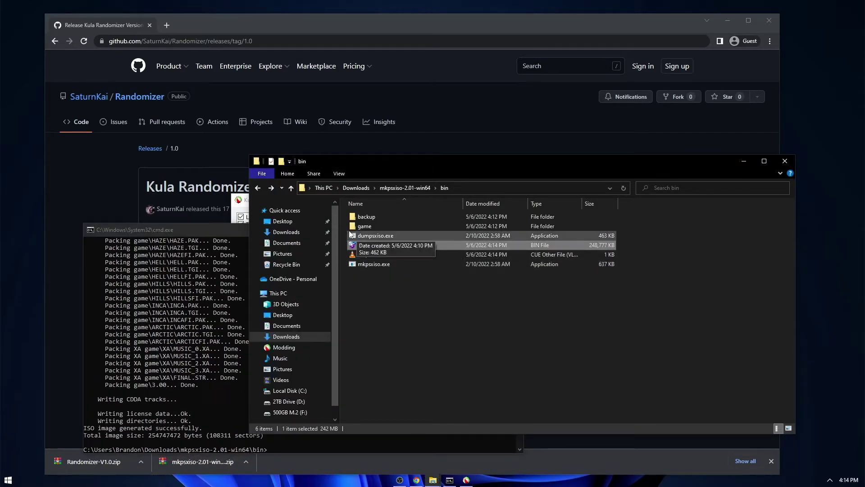
Switch to DuckStation and start the mkpsxiso disc image from the bin folder inside mkpsxiso-2.01-win64 in Downloads.
click(8, 479)
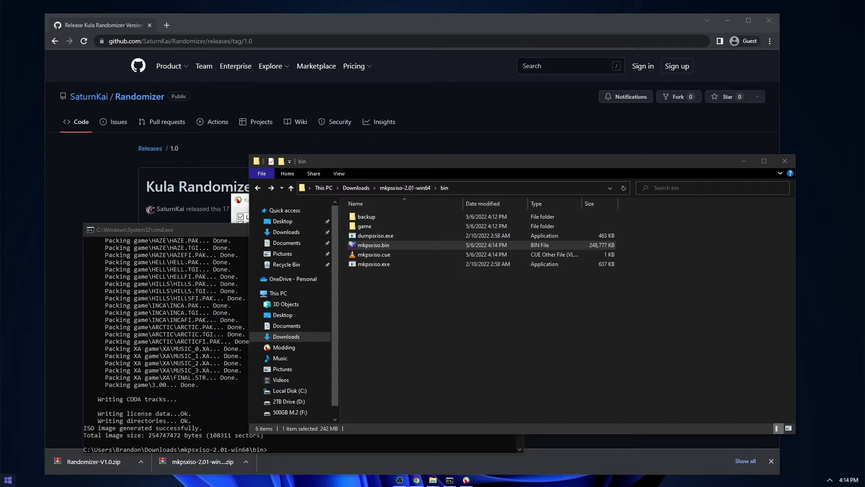
click(8, 480)
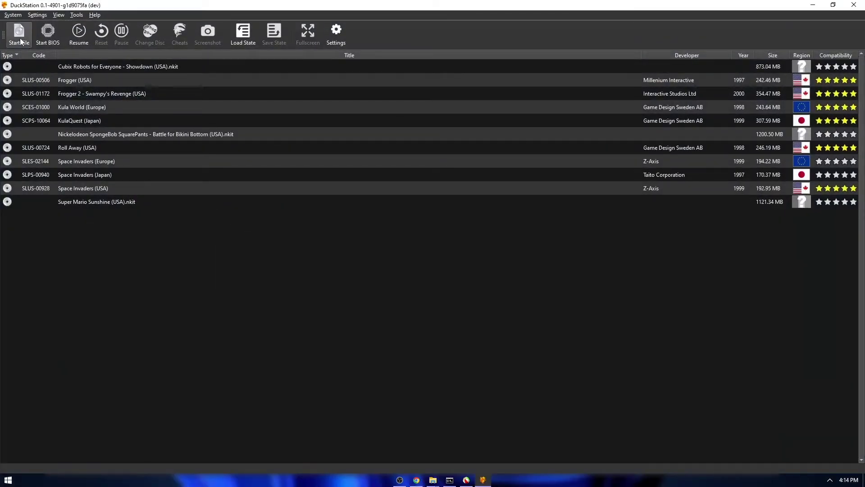
click(17, 33)
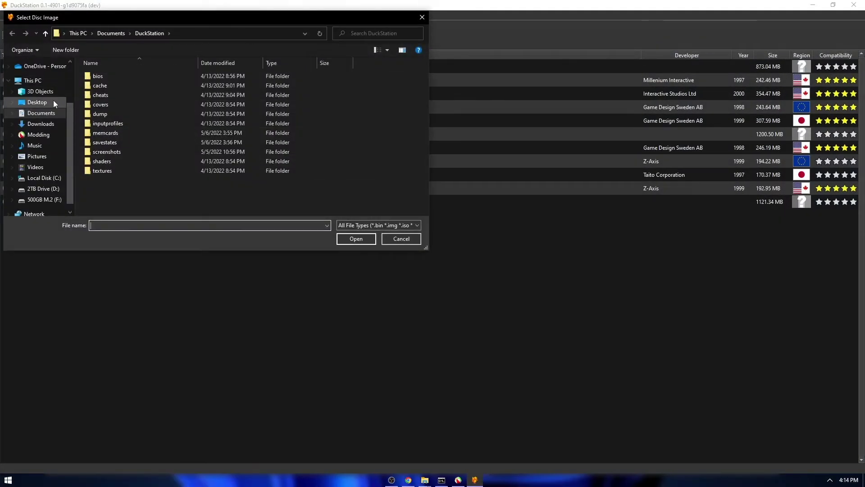
click(41, 124)
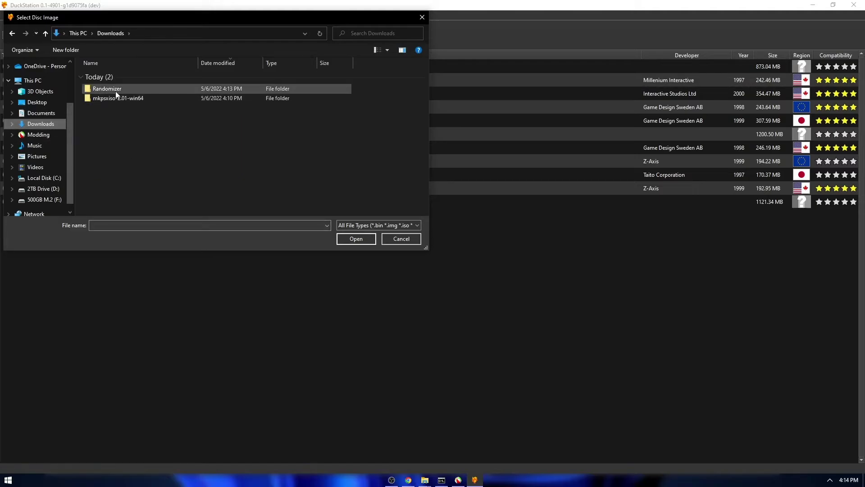
double_click(116, 90)
key(alt+Left)
double_click(109, 98)
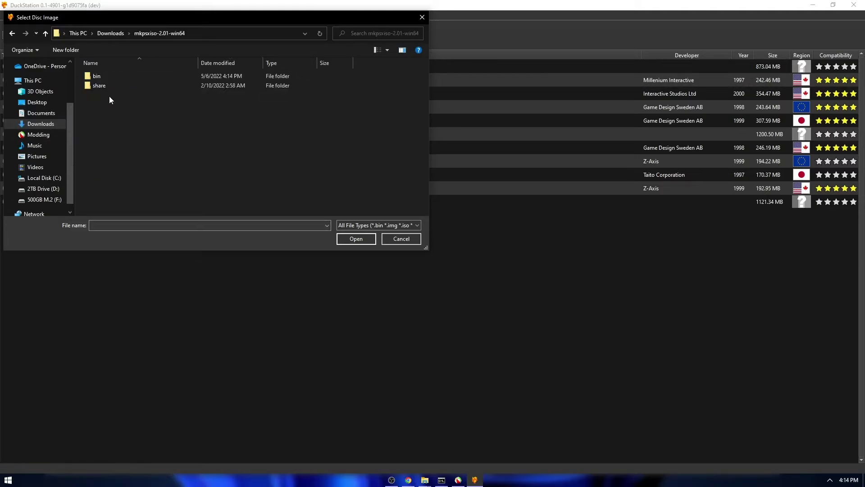
double_click(104, 76)
click(109, 113)
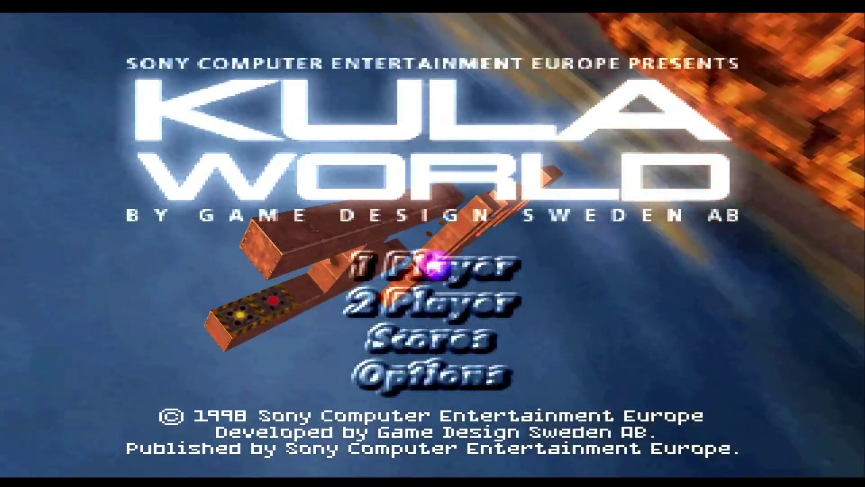
Start a 1 Player game and roll the ball around the first level to inspect the randomized content.
key(Return)
key(Return)
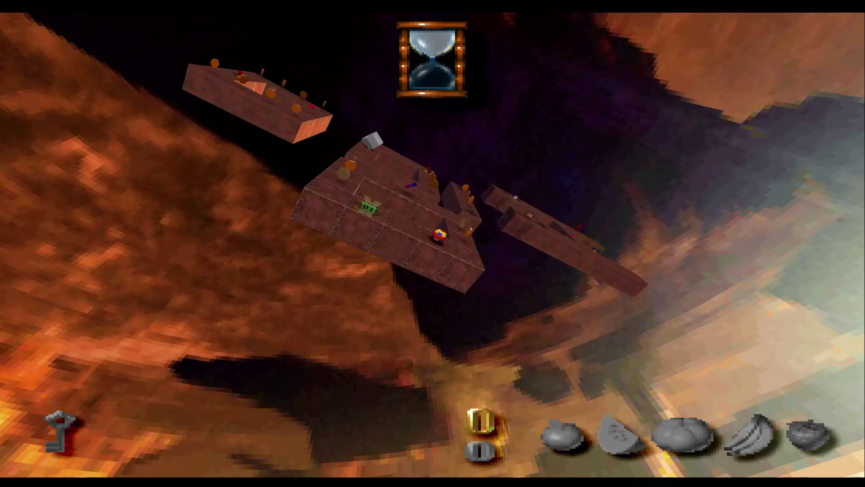
key(Left)
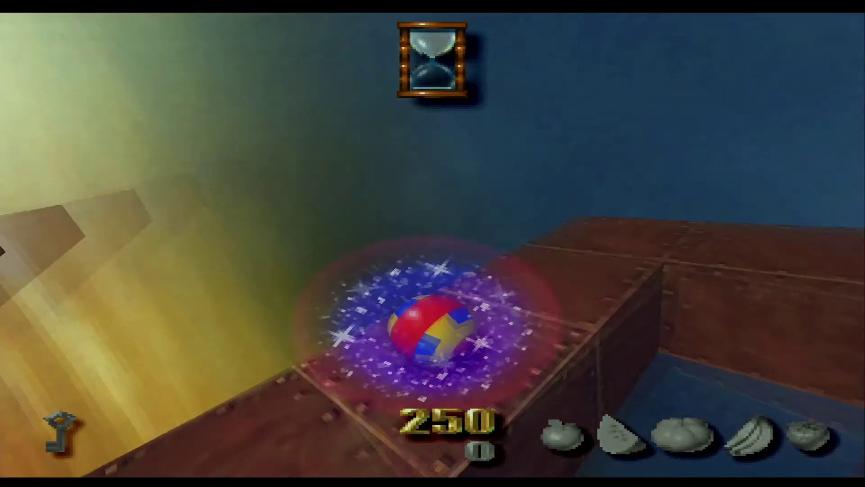
key(Left)
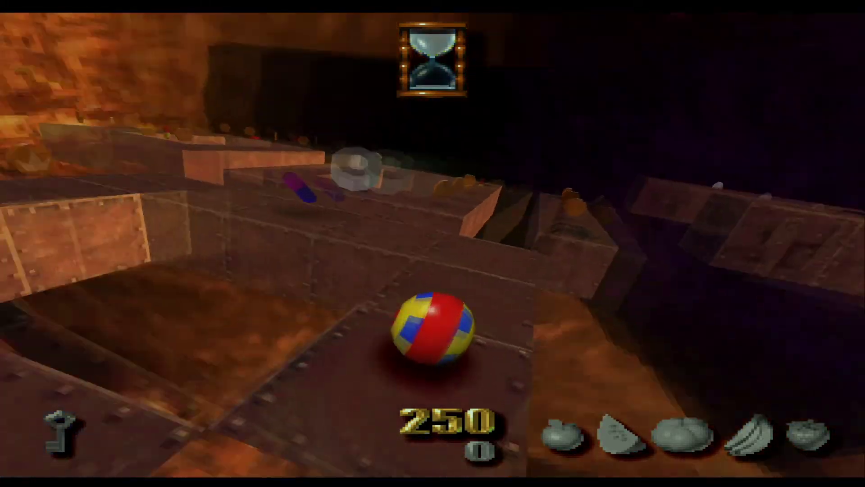
key(Left)
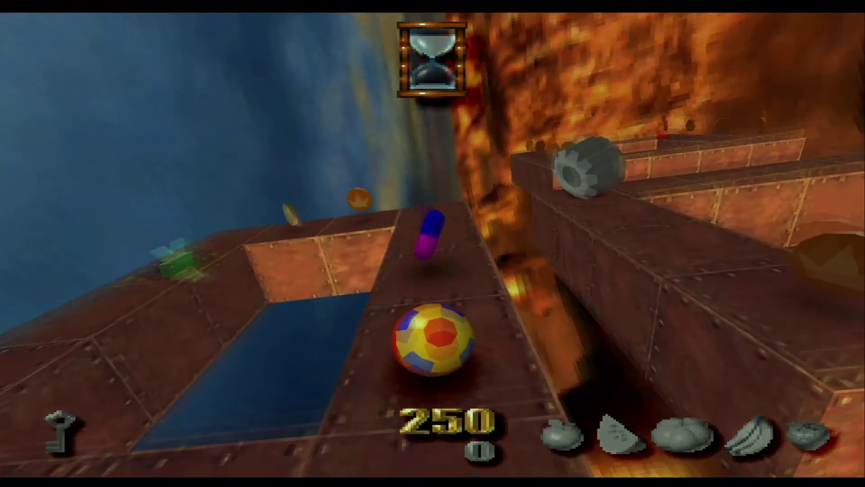
key(Left)
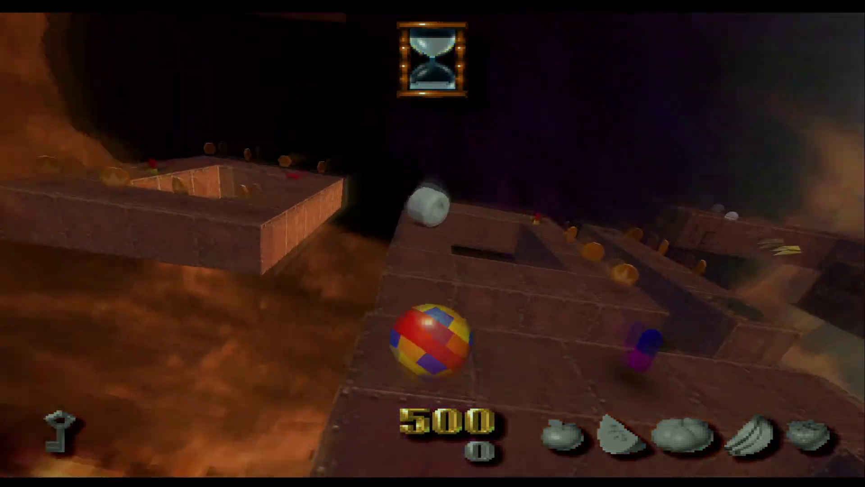
key(Up)
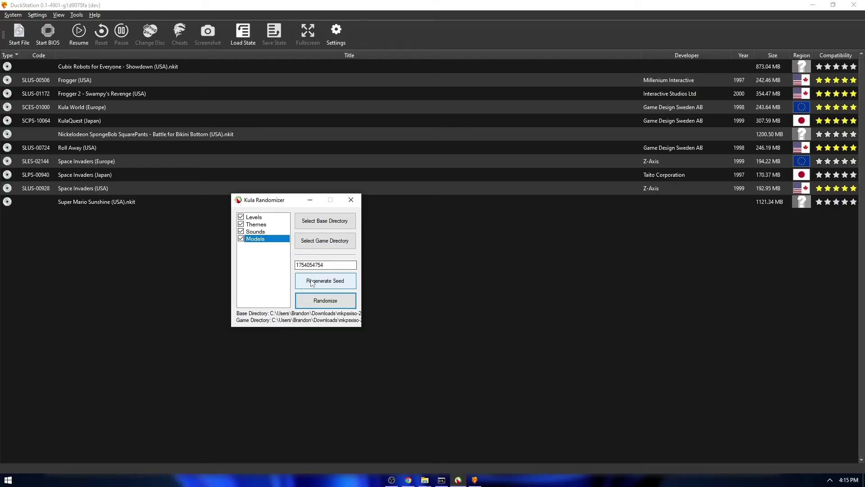
In Kula Randomizer, generate another seed, randomize the game again and dismiss the success message.
click(315, 282)
click(325, 304)
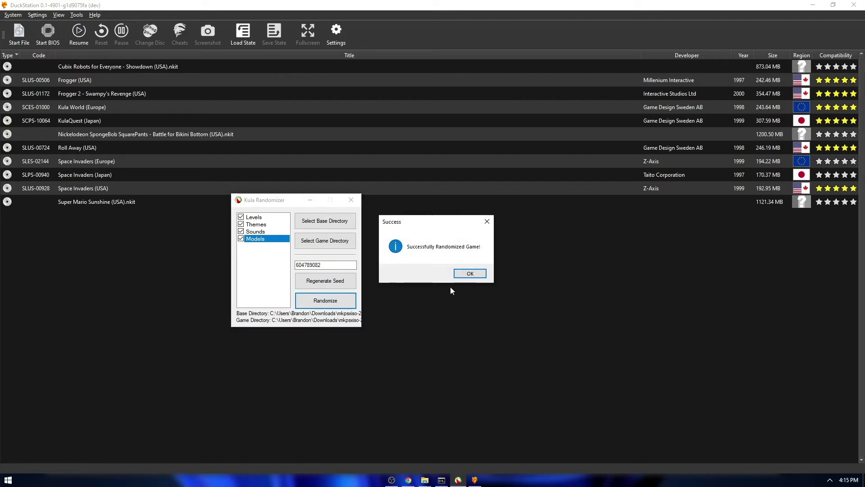
click(468, 273)
Rebuild the disc image from game/structure.xml with mkpsxiso.exe in the command prompt, overwriting the existing image.
click(442, 480)
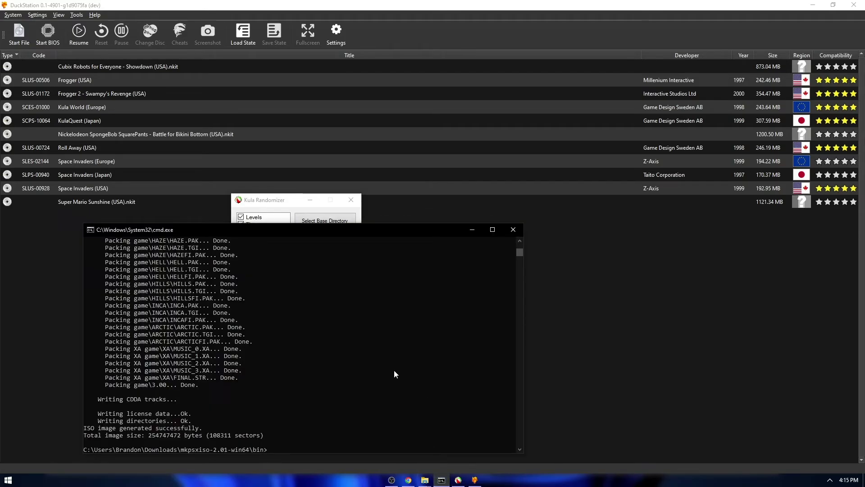
key(Up)
key(Return)
text(y)
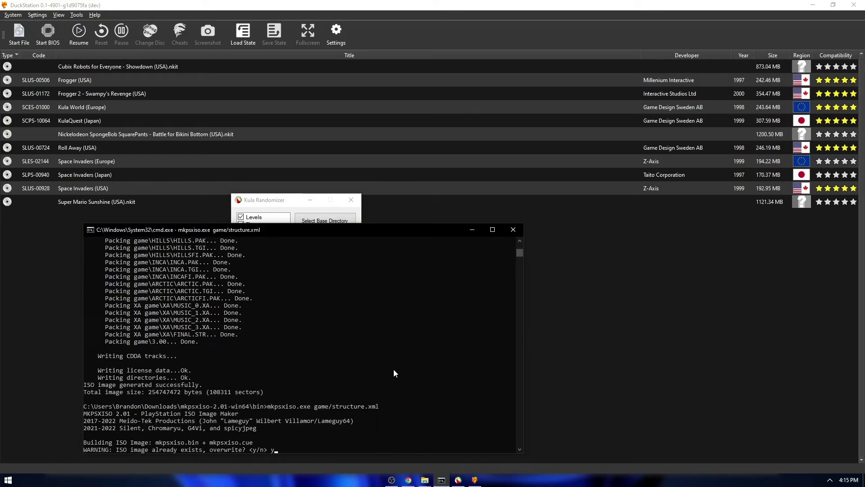
key(Return)
Check the rebuilt image files in the bin folder and start the mkpsxiso disc image in DuckStation.
click(424, 480)
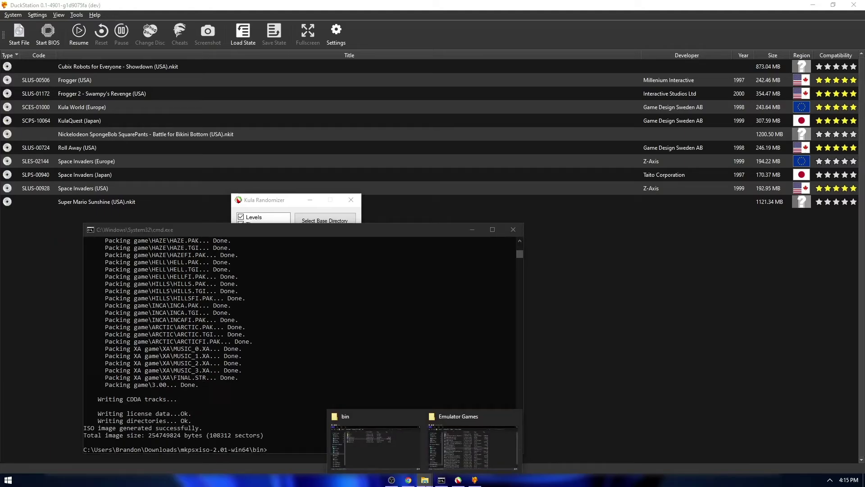
click(374, 446)
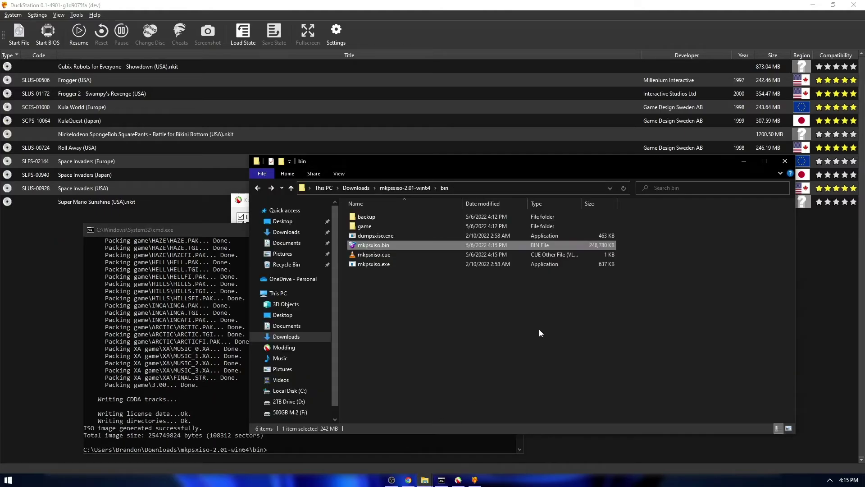
click(23, 33)
double_click(115, 115)
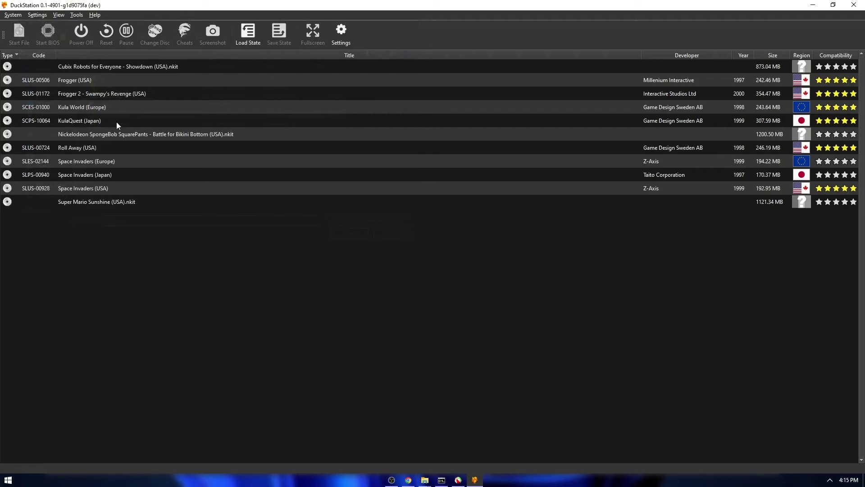